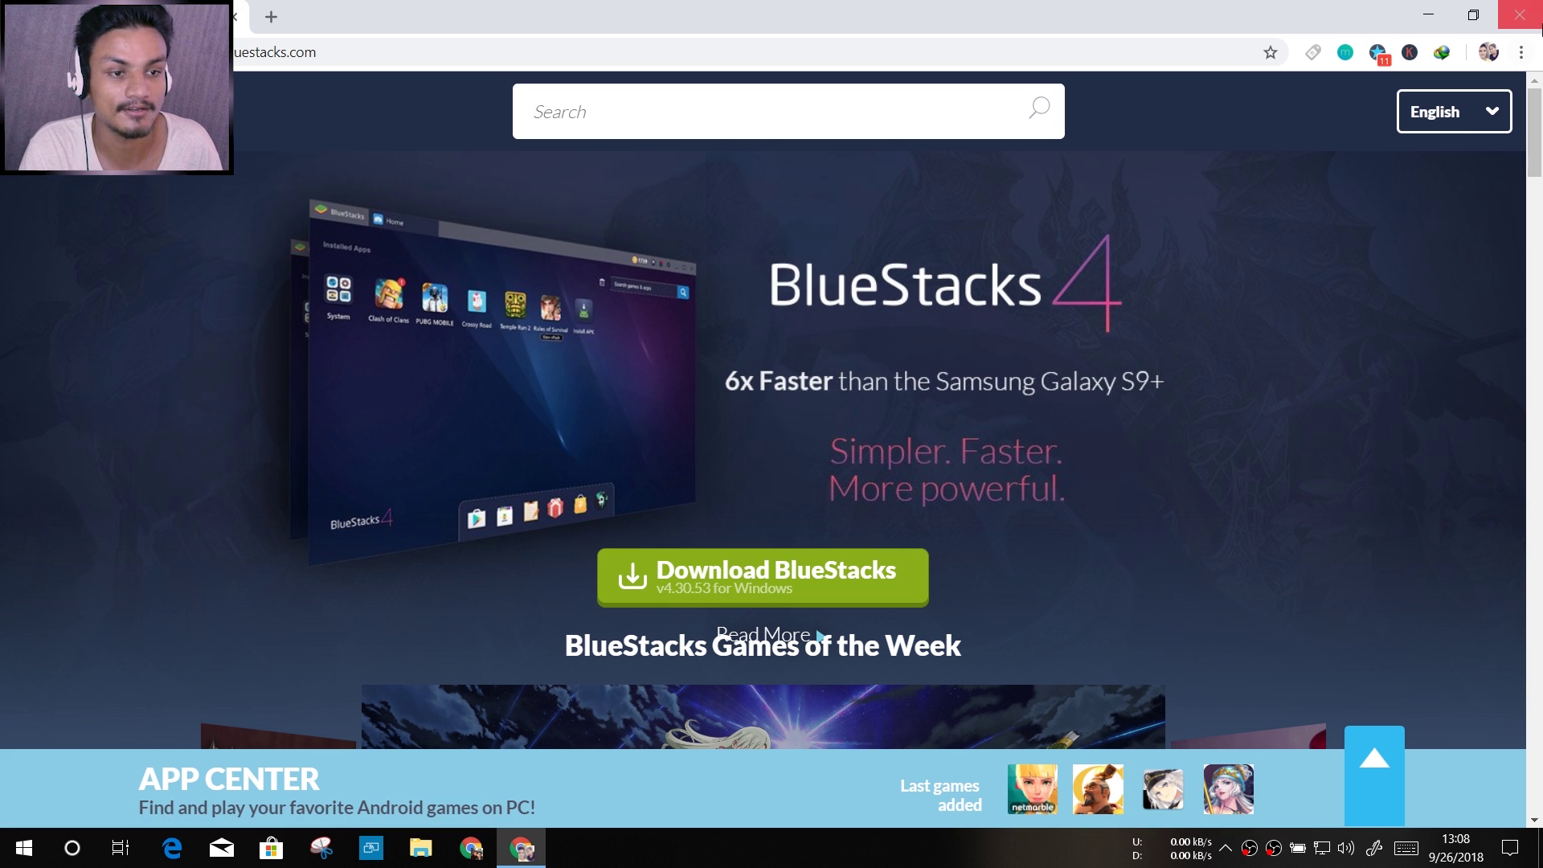
- Close the browser and launch BlueStacks by searching Windows for "blue"
{"action": "left_click", "coordinate": [1540, 26]}
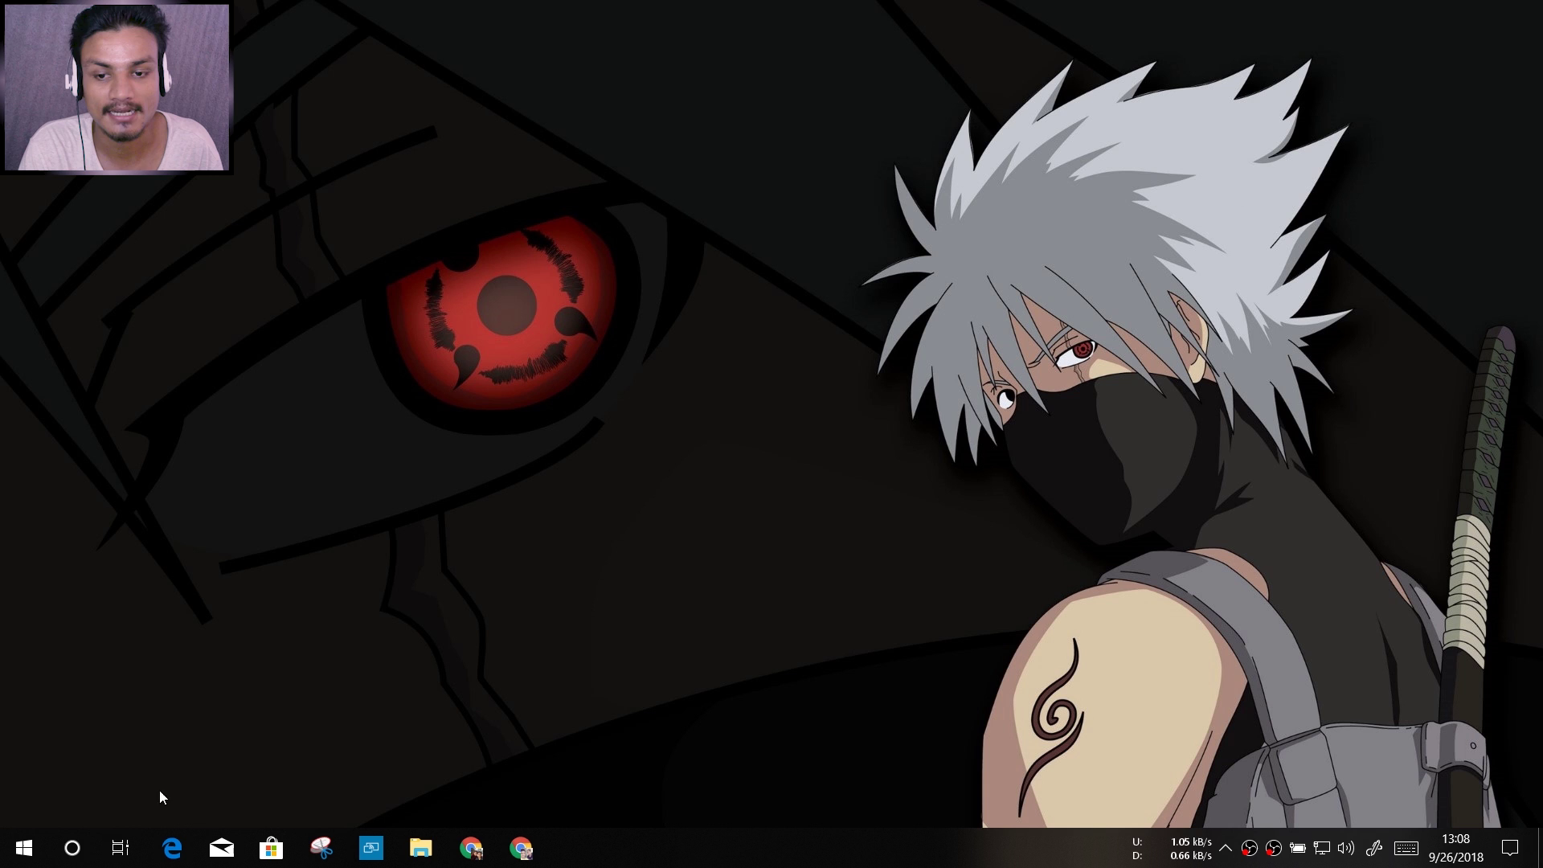
{"action": "left_click", "coordinate": [72, 848]}
{"action": "type", "text": "blue"}
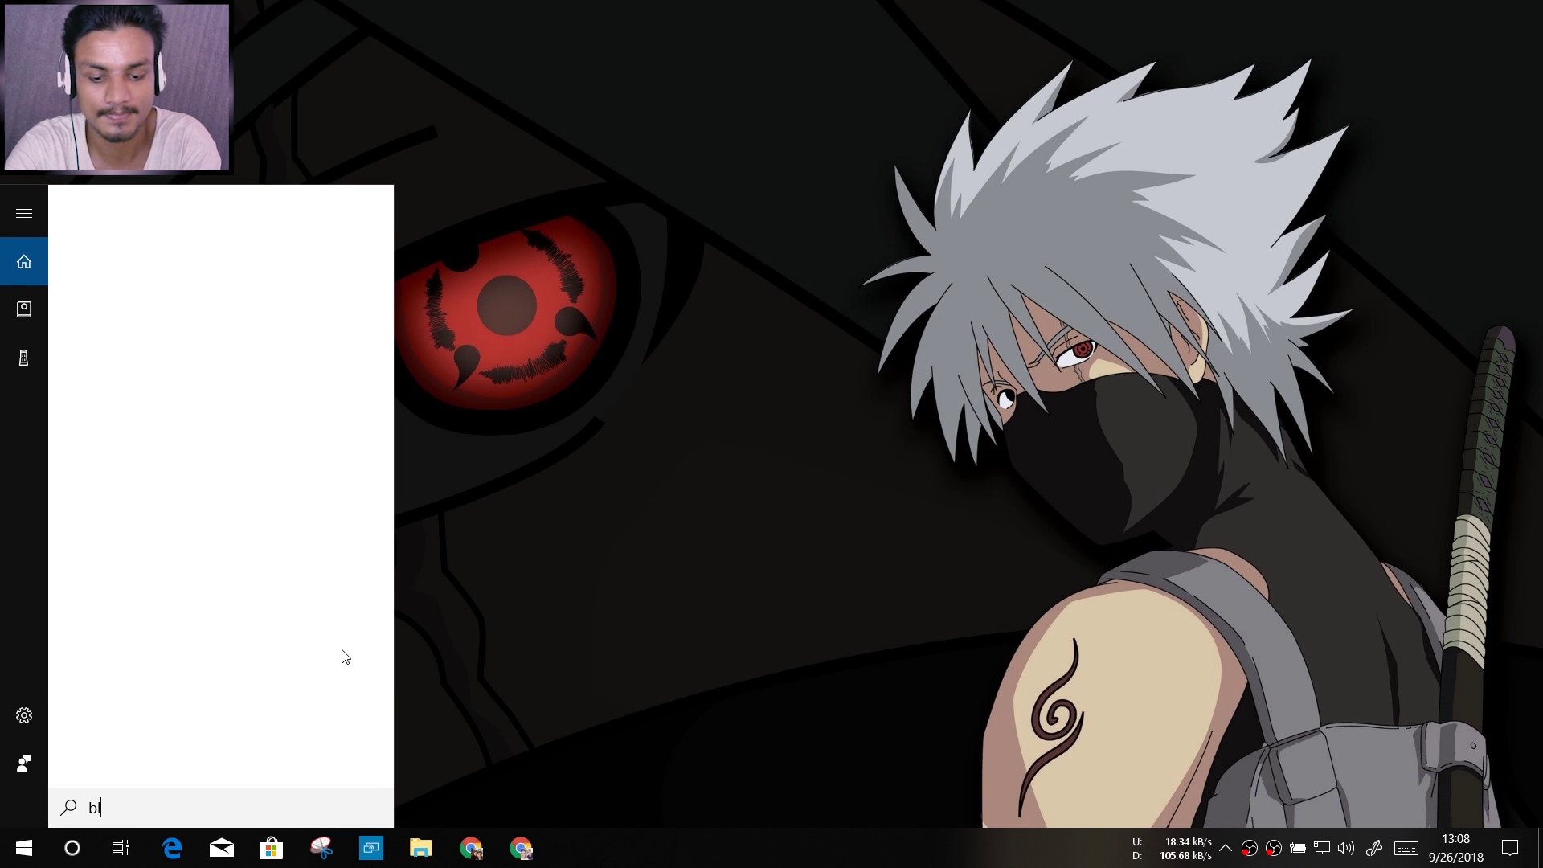
{"action": "left_click", "coordinate": [229, 293]}
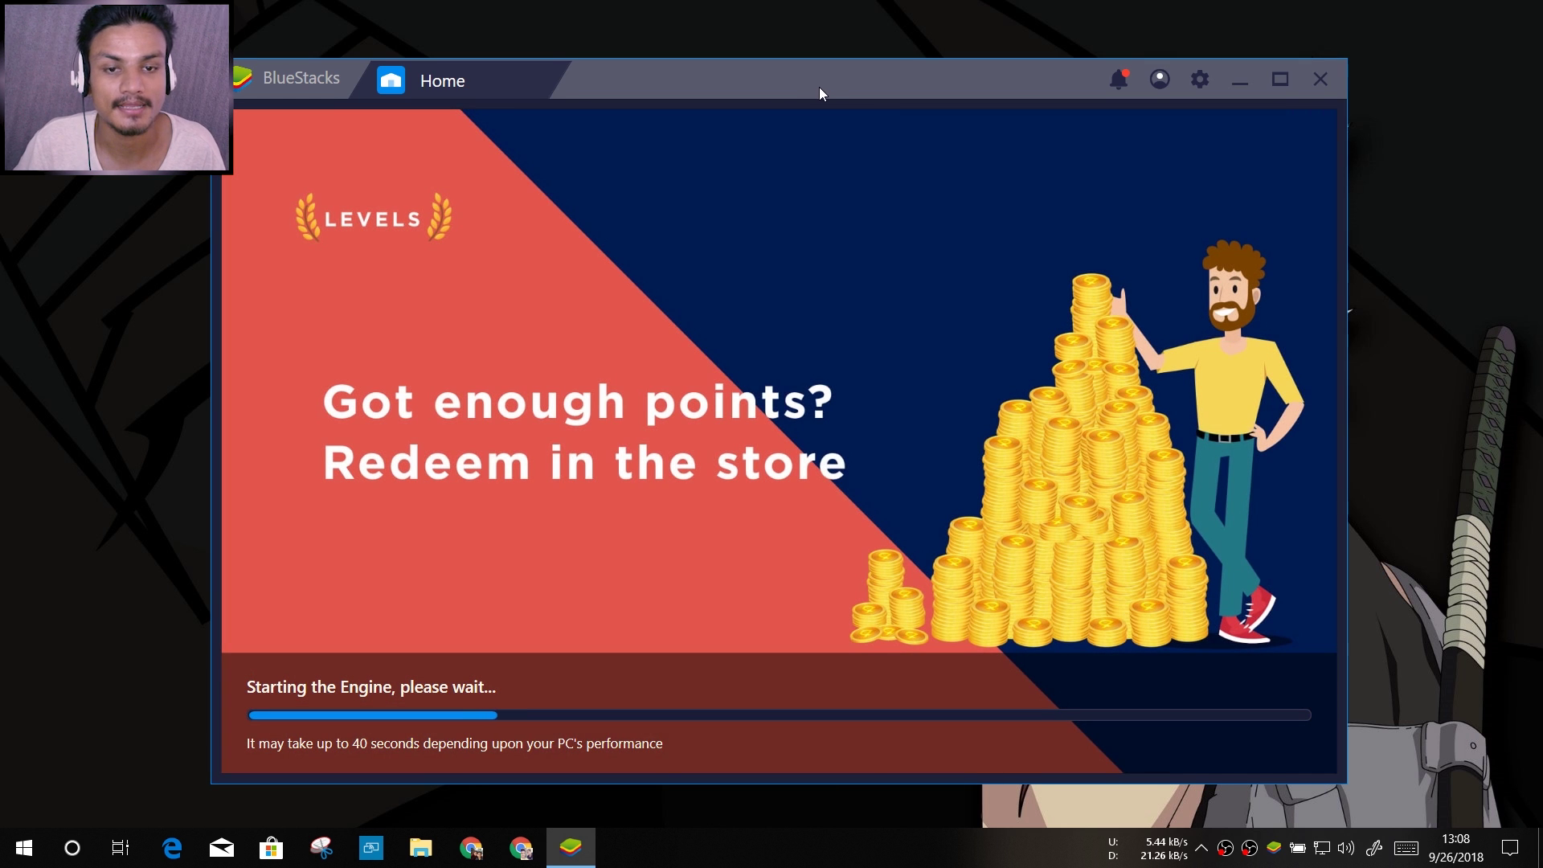
- Reposition the BlueStacks window on the desktop and dismiss the xPack download tip under PUBG MOBILE
{"action": "left_click_drag", "start_coordinate": [820, 89], "coordinate": [831, 66]}
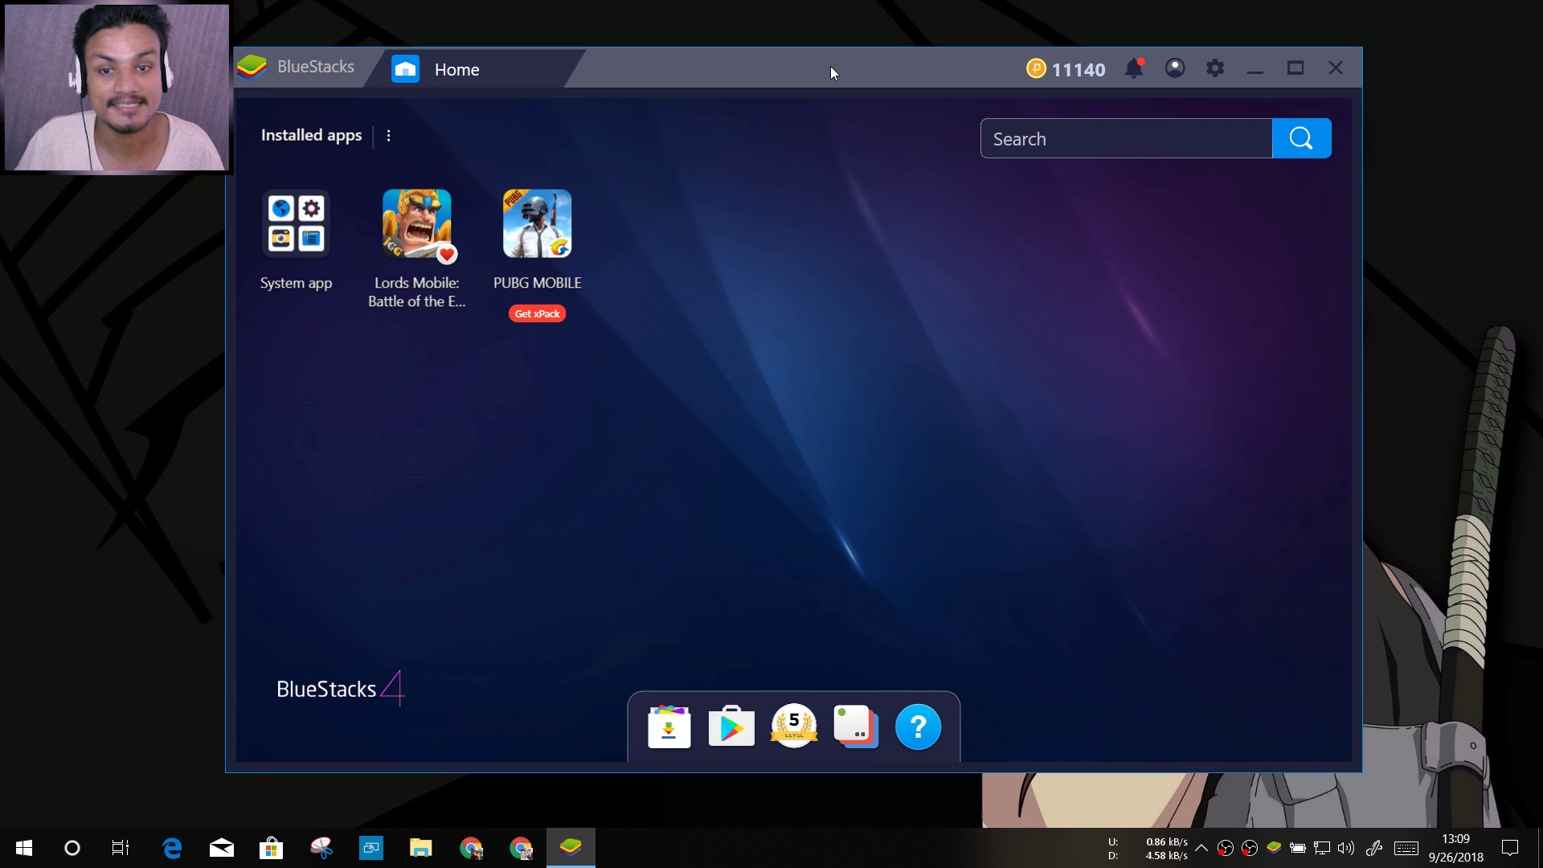
{"action": "left_click_drag", "start_coordinate": [831, 67], "coordinate": [872, 64]}
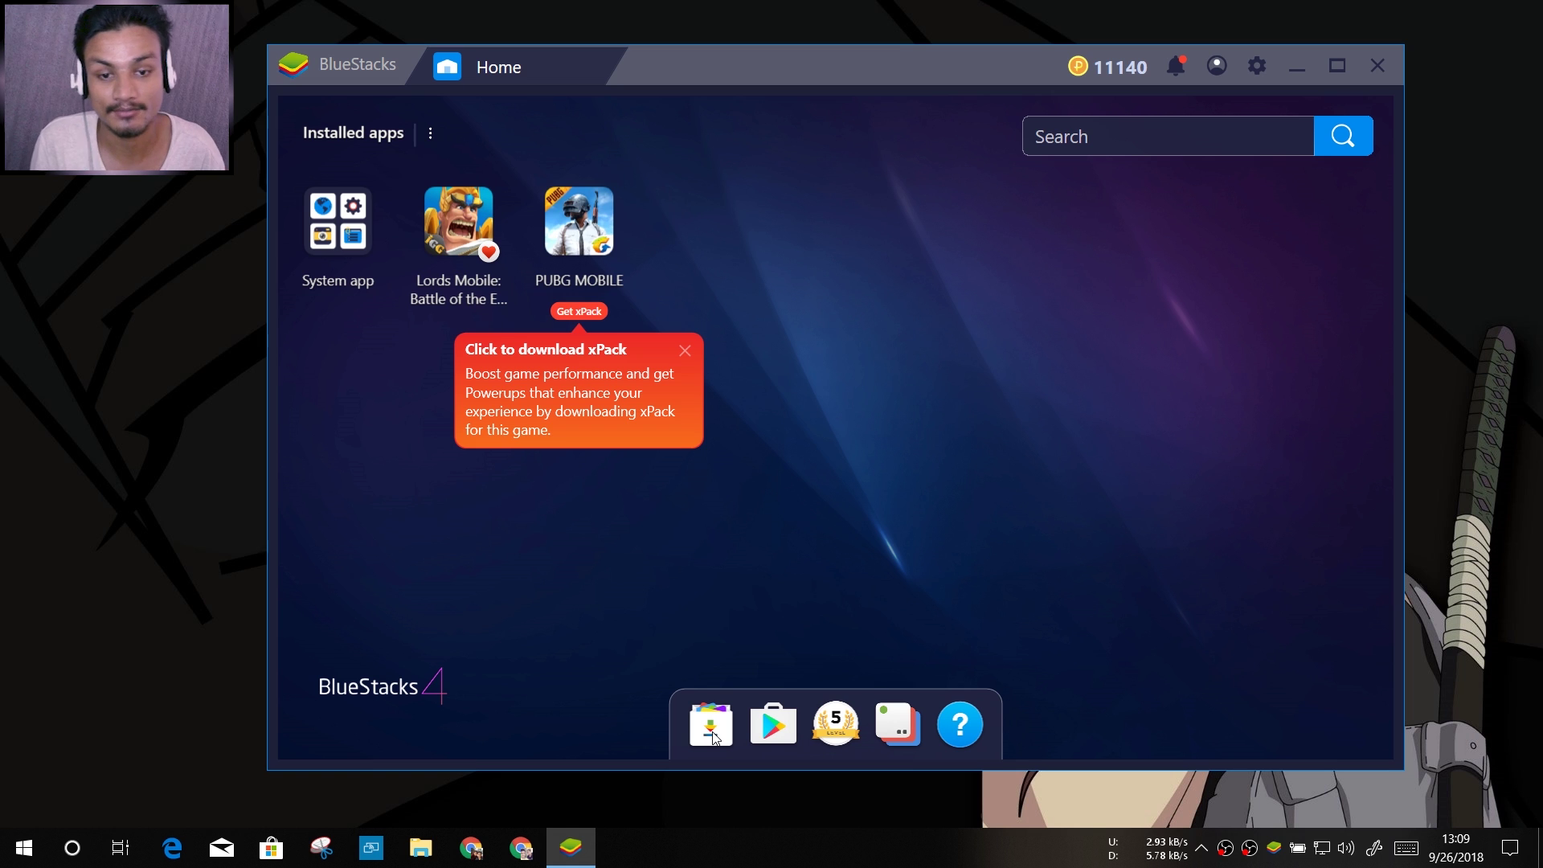
{"action": "left_click", "coordinate": [685, 352]}
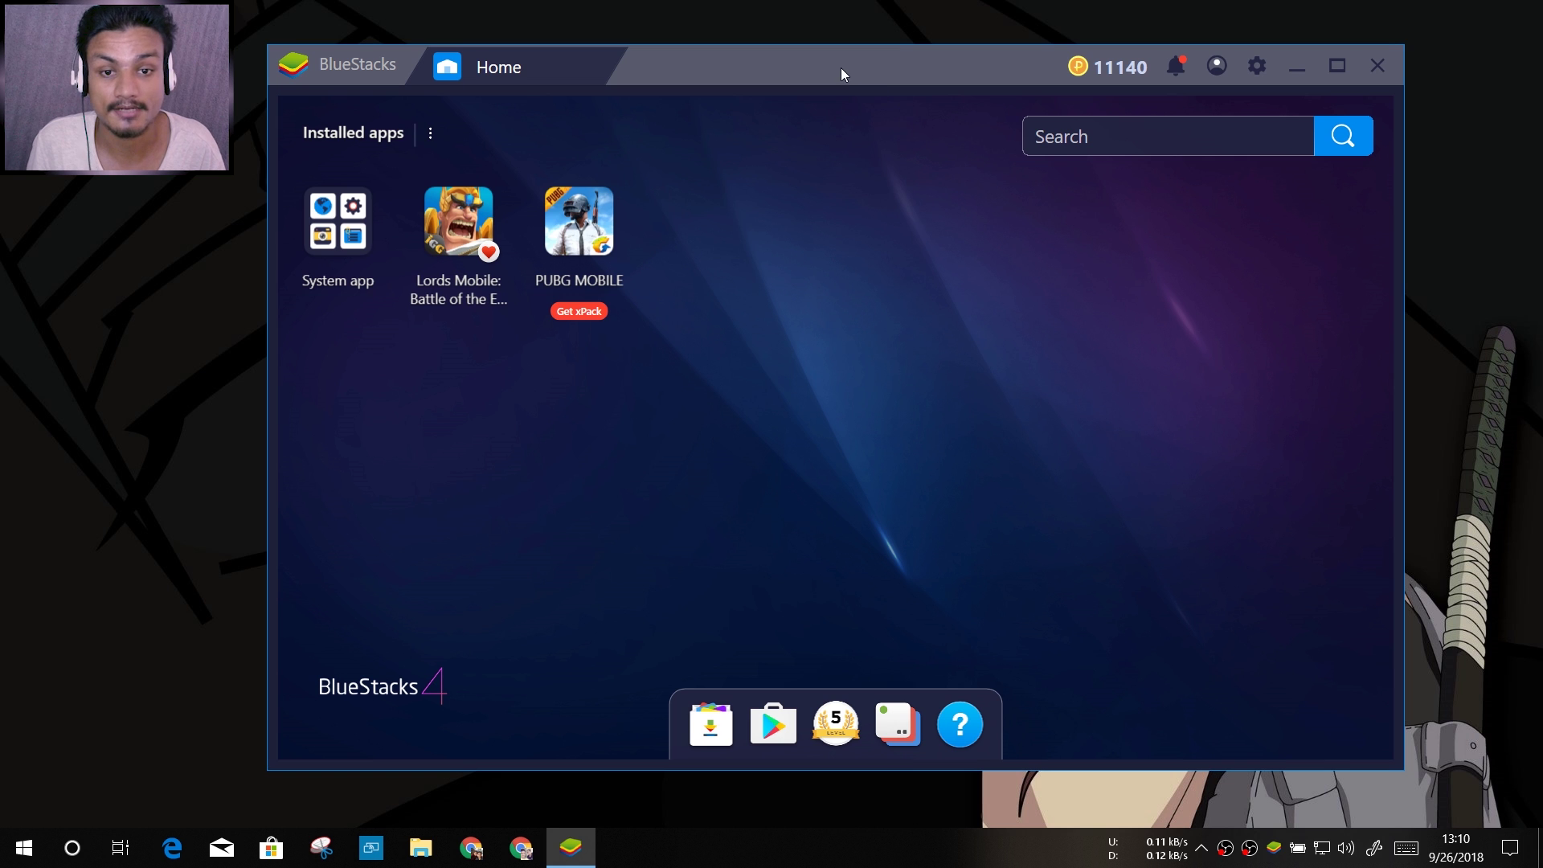
{"action": "left_click_drag", "start_coordinate": [841, 68], "coordinate": [875, 71]}
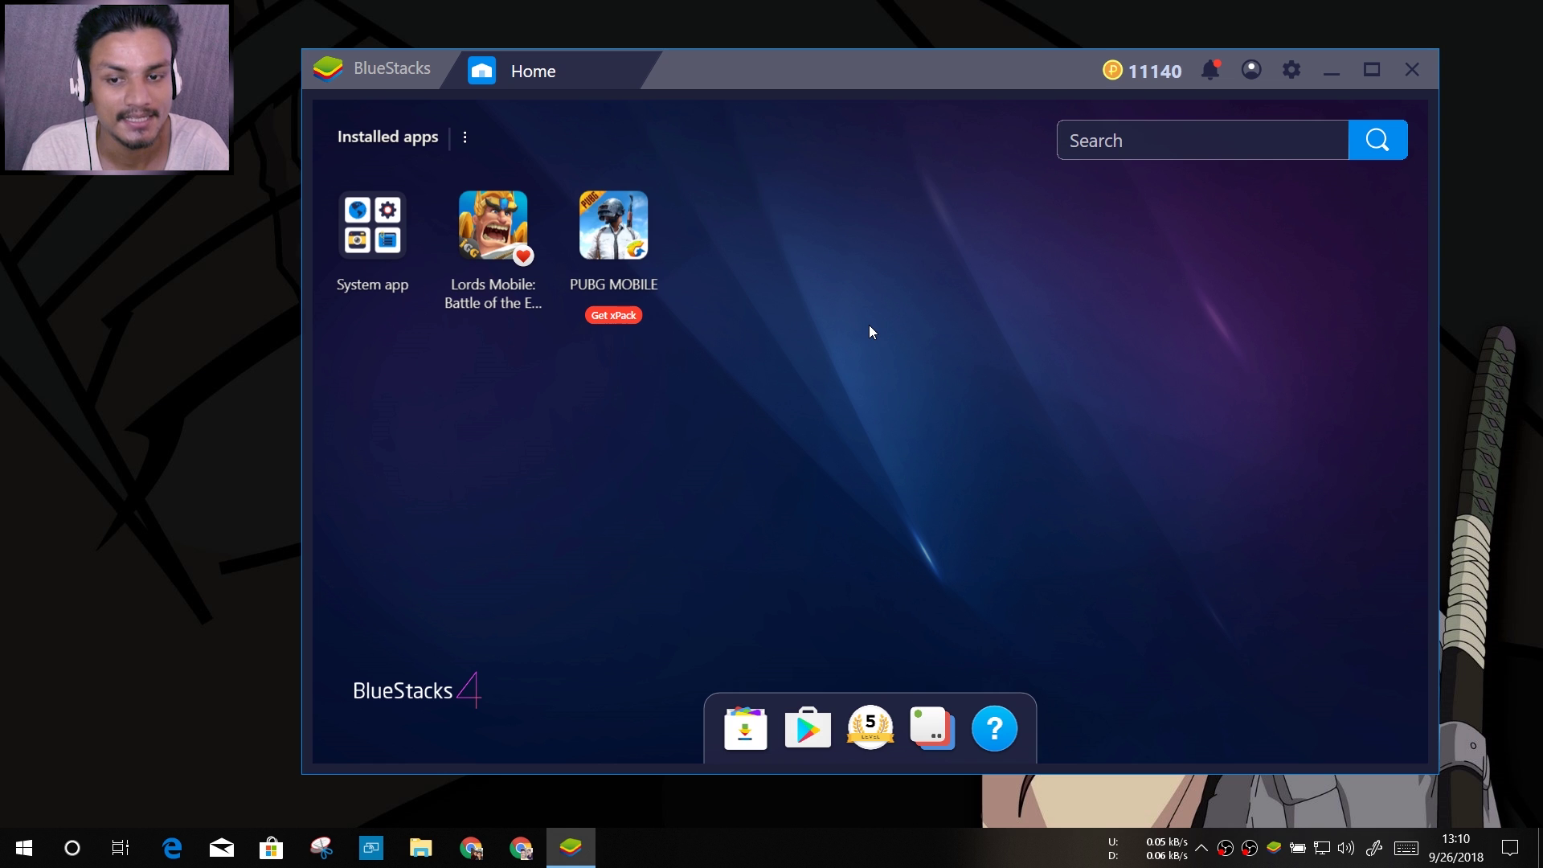
- Search for "pubg" from the home screen, view the App Center results, and close the App Center
{"action": "left_click", "coordinate": [1172, 141]}
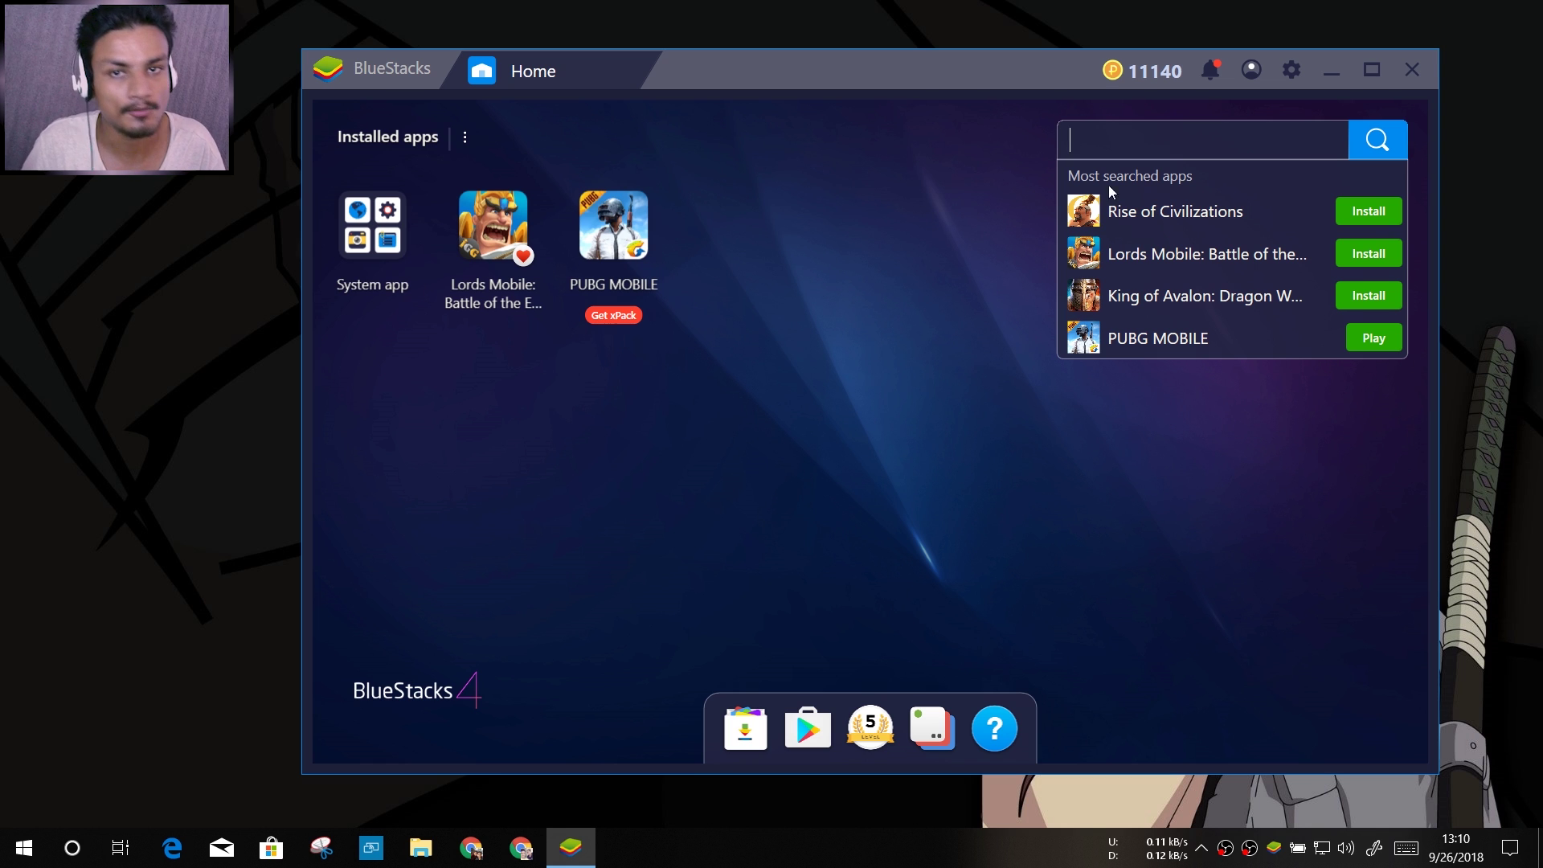
{"action": "left_click", "coordinate": [897, 283]}
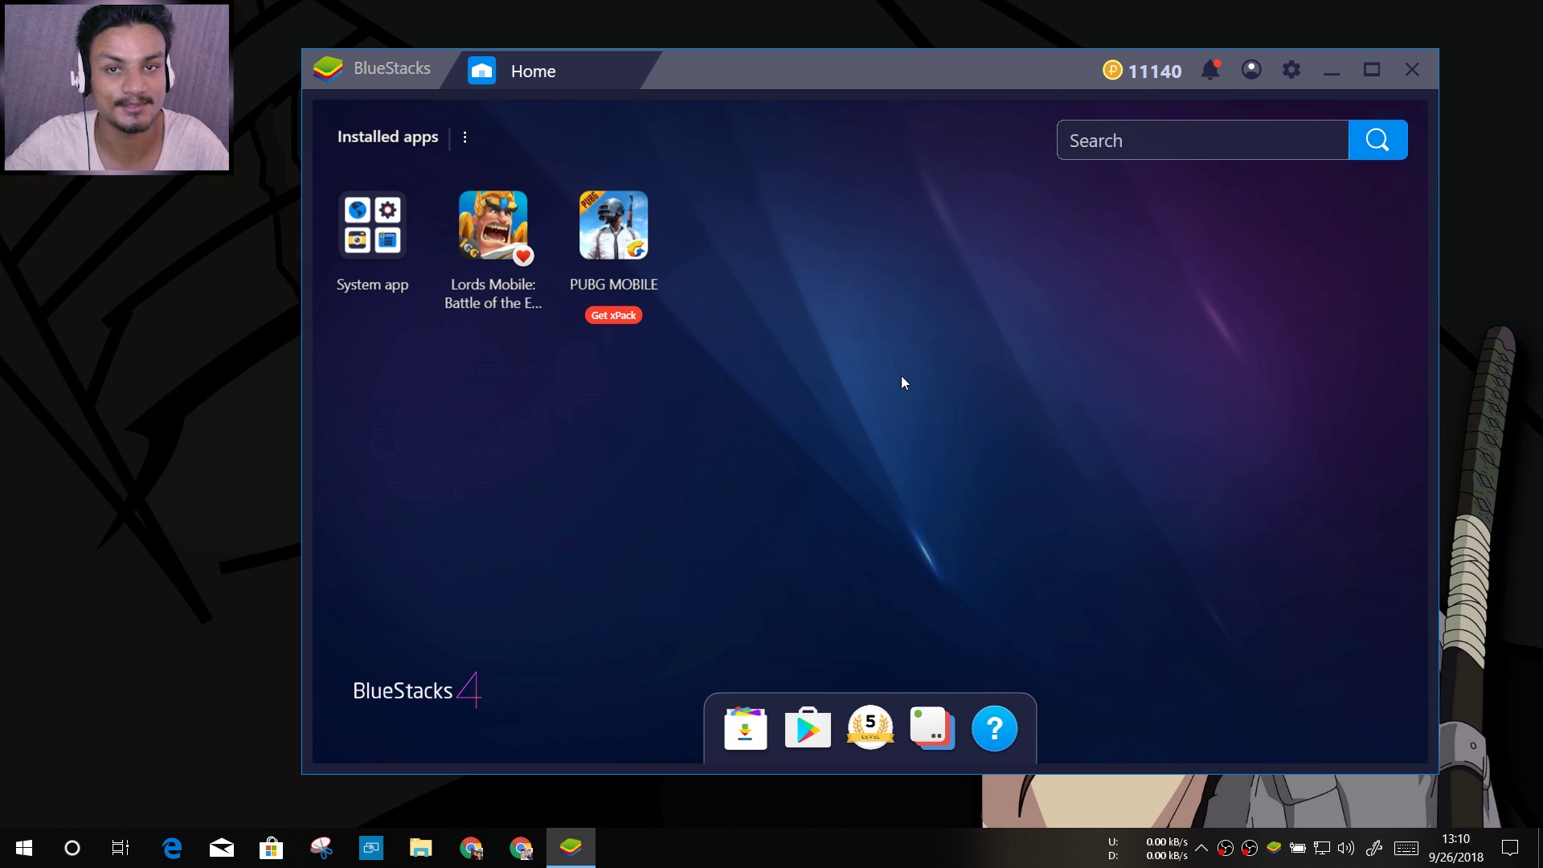
{"action": "left_click", "coordinate": [1136, 134]}
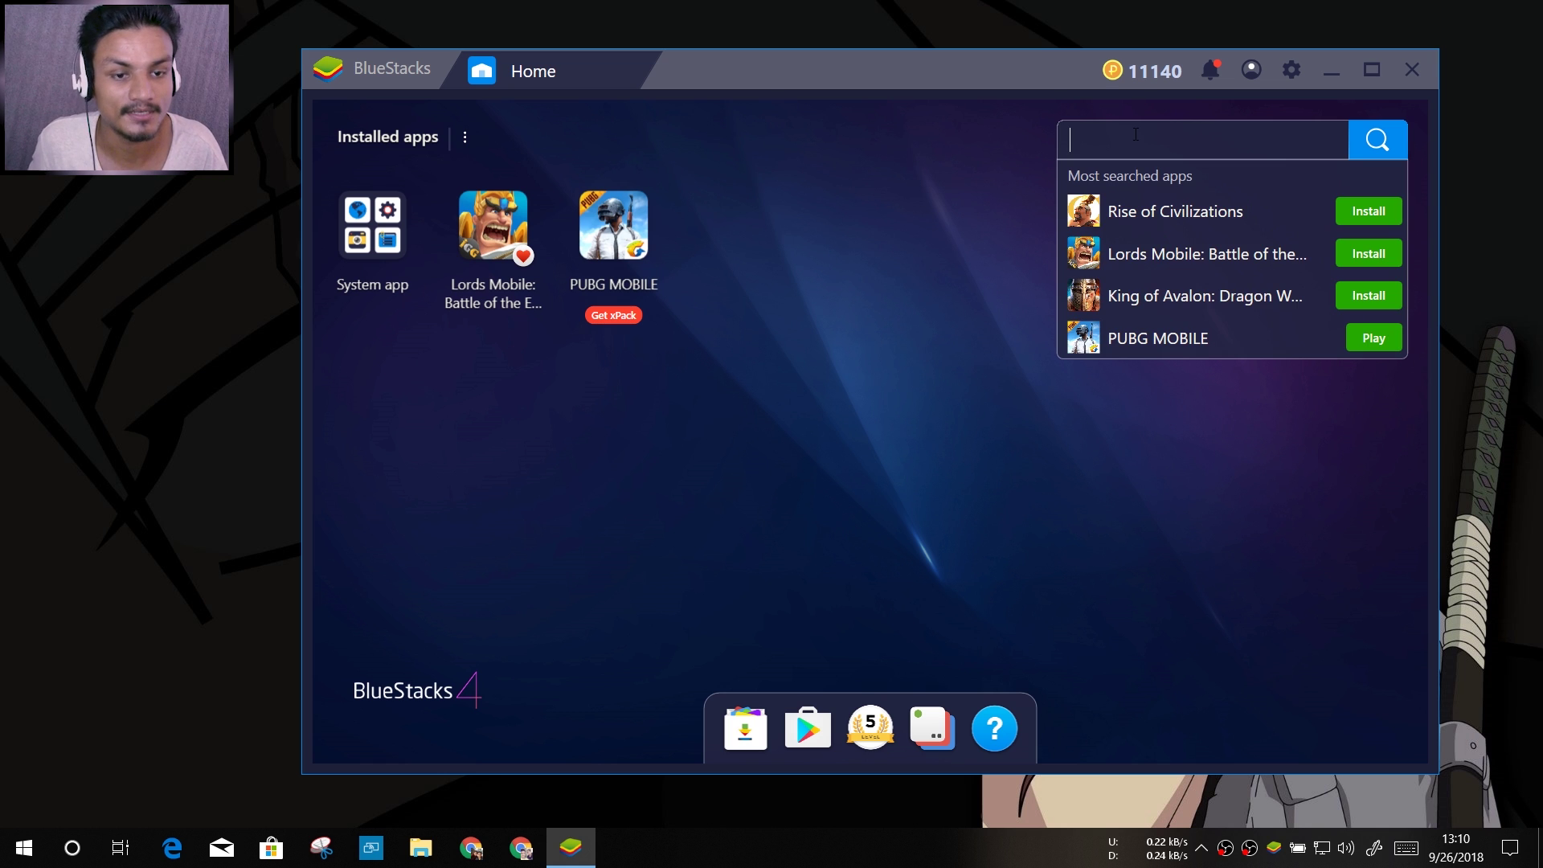
{"action": "type", "text": "pubg"}
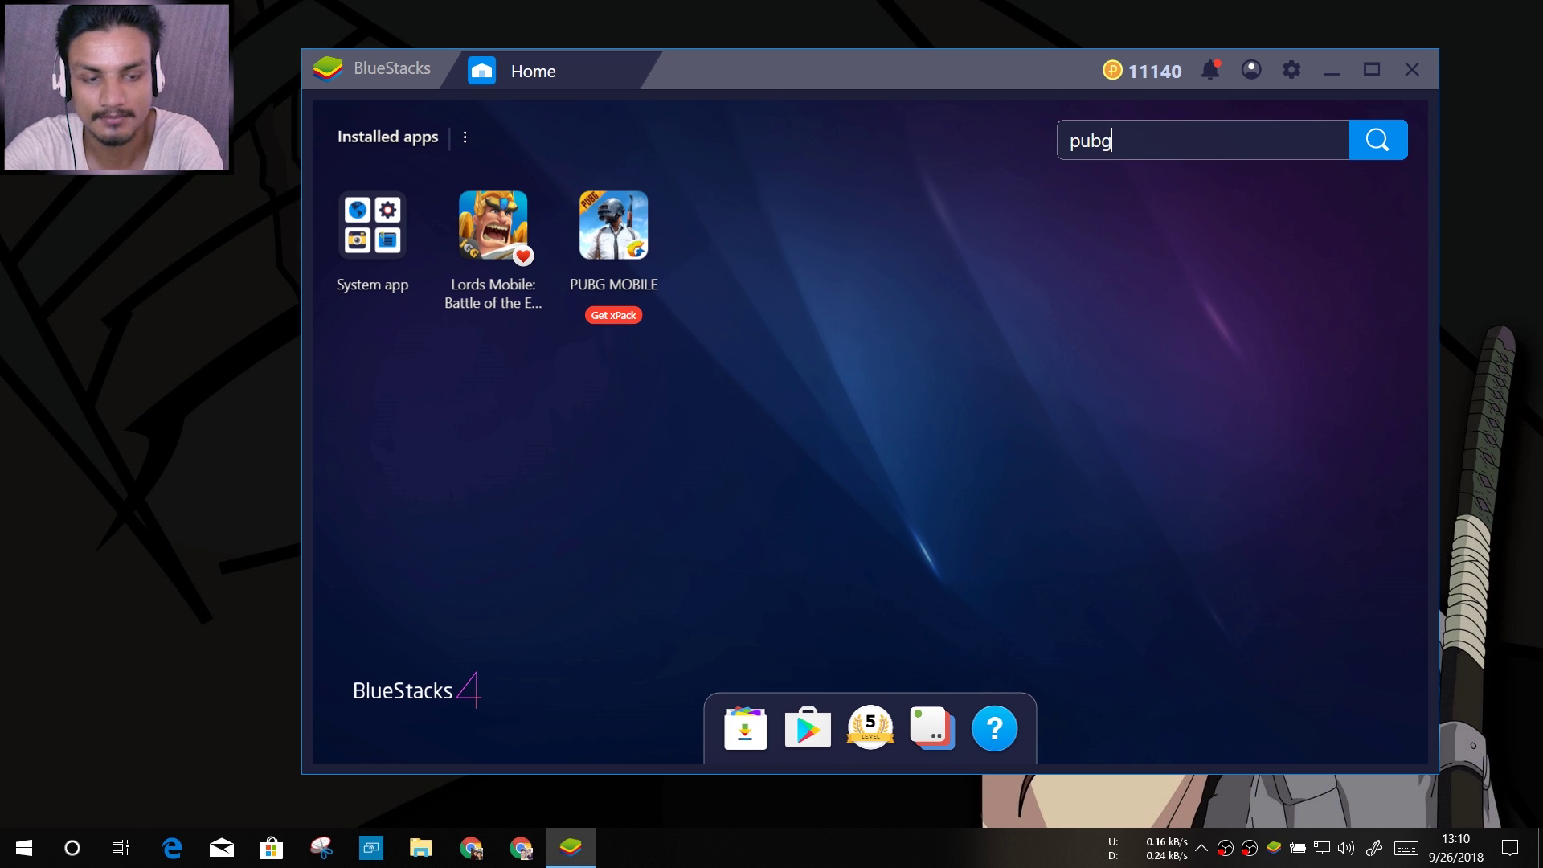
{"action": "key", "text": "Return"}
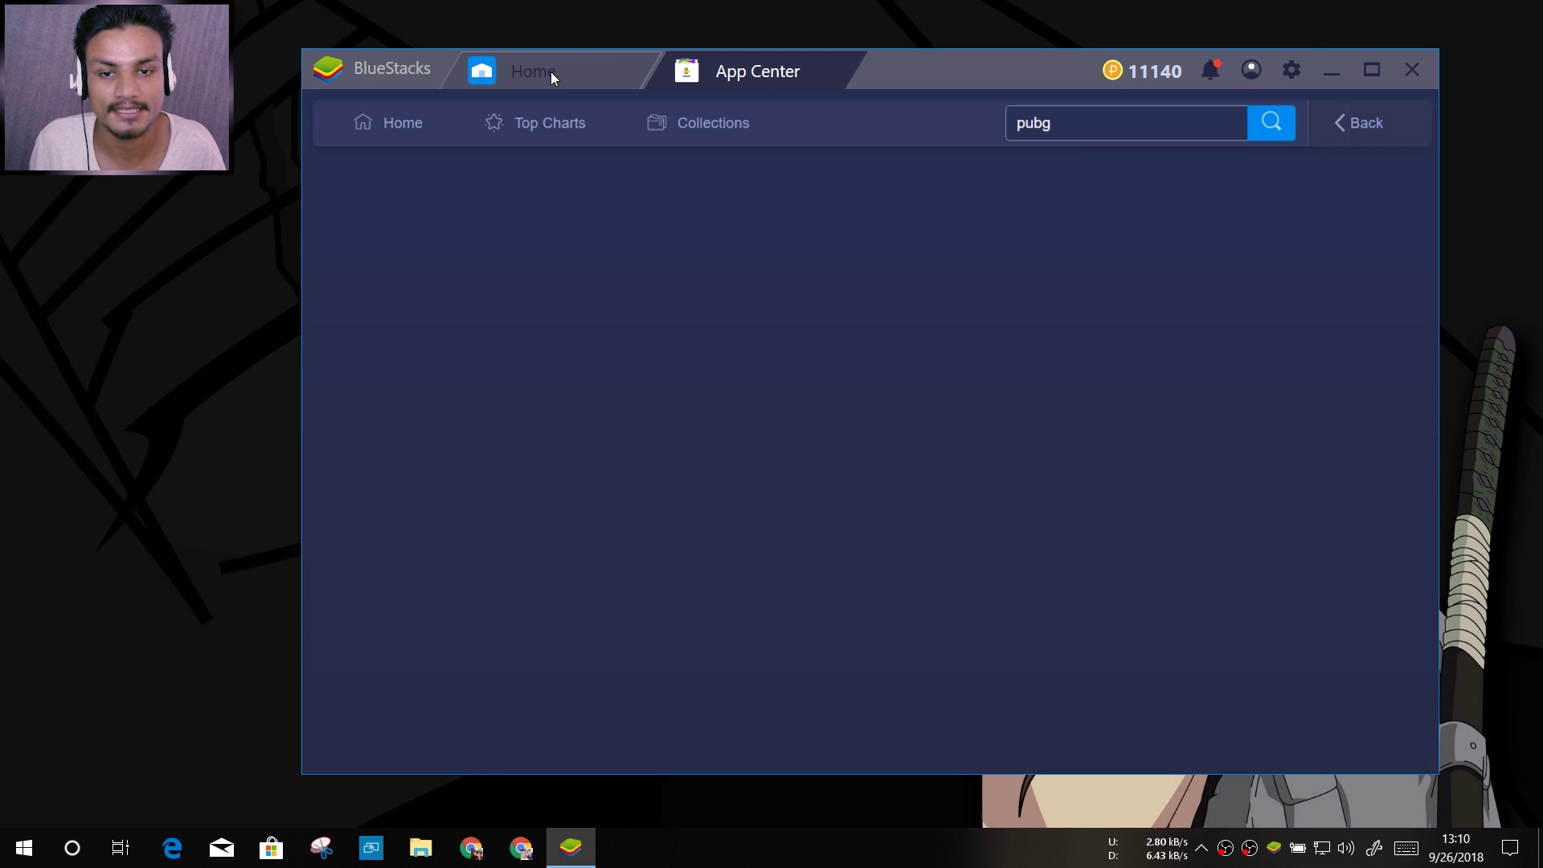
{"action": "left_click", "coordinate": [551, 73]}
{"action": "left_click", "coordinate": [723, 71]}
{"action": "left_click", "coordinate": [627, 70]}
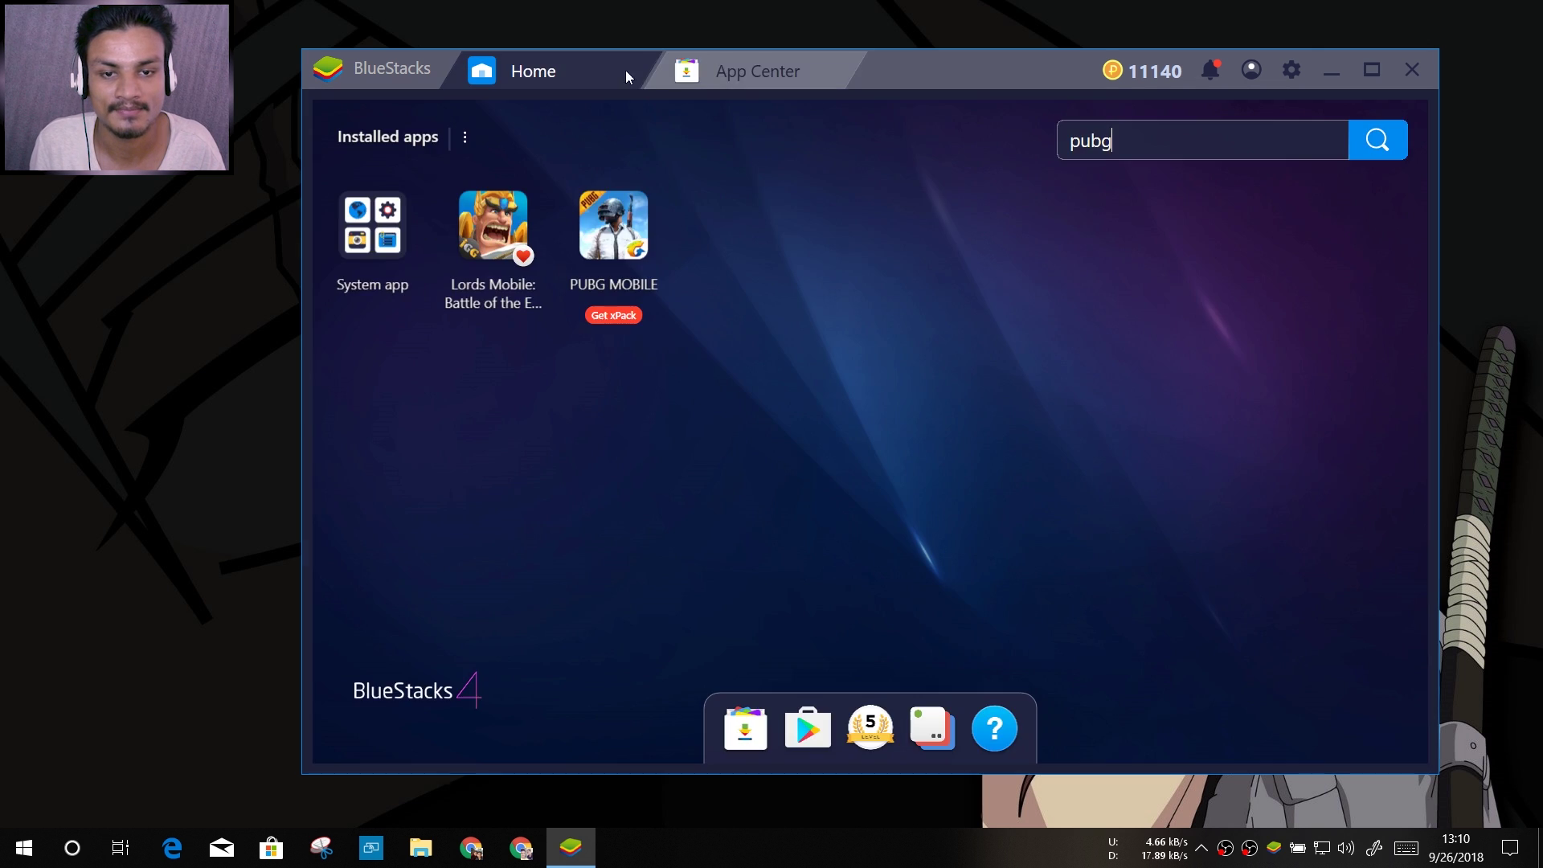
{"action": "left_click", "coordinate": [736, 71]}
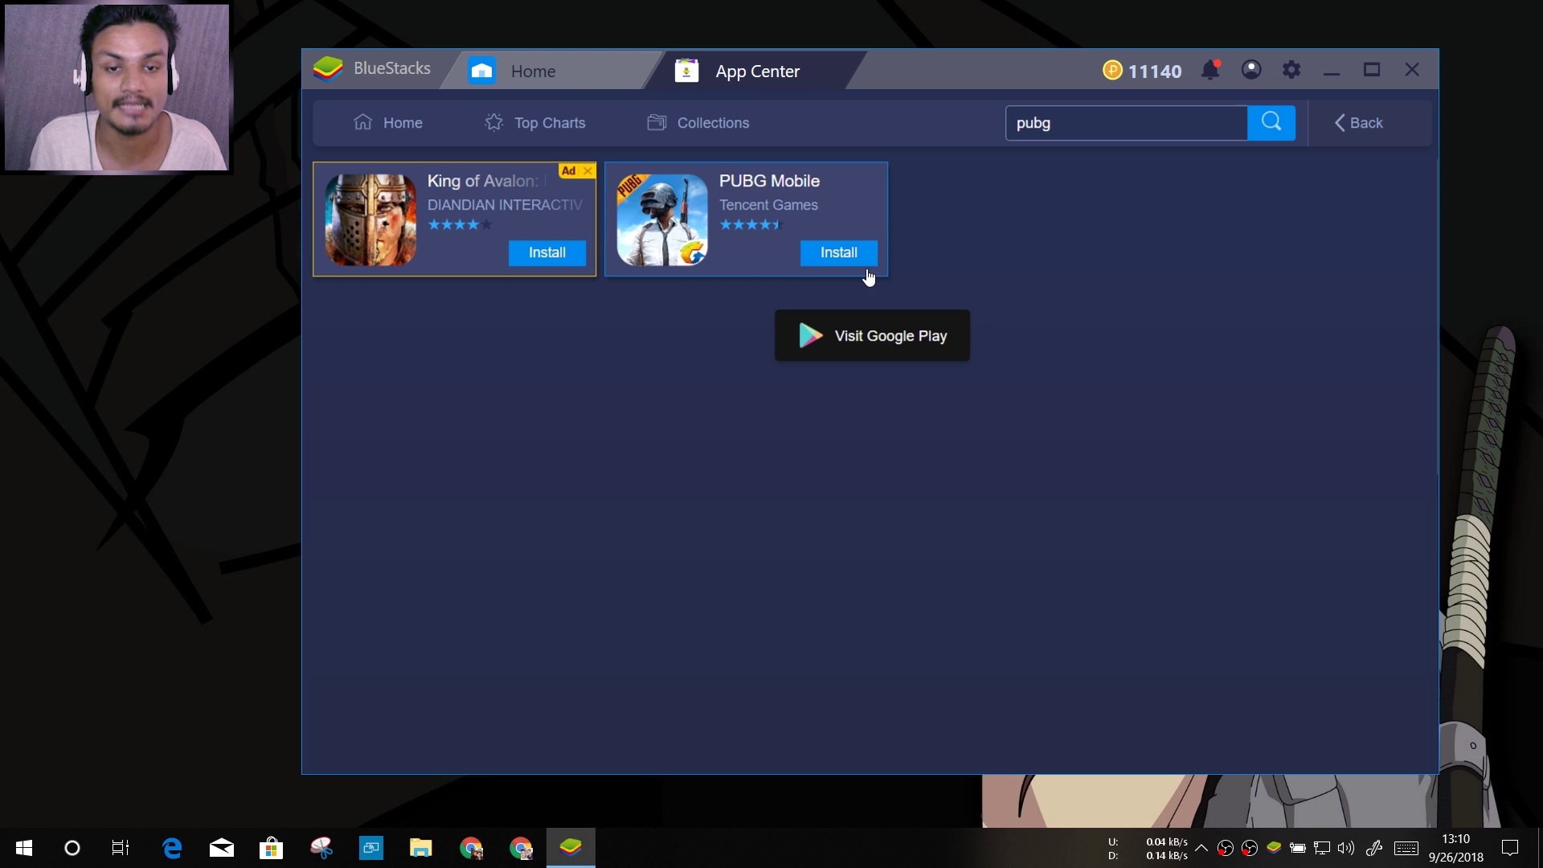
{"action": "left_click", "coordinate": [640, 64]}
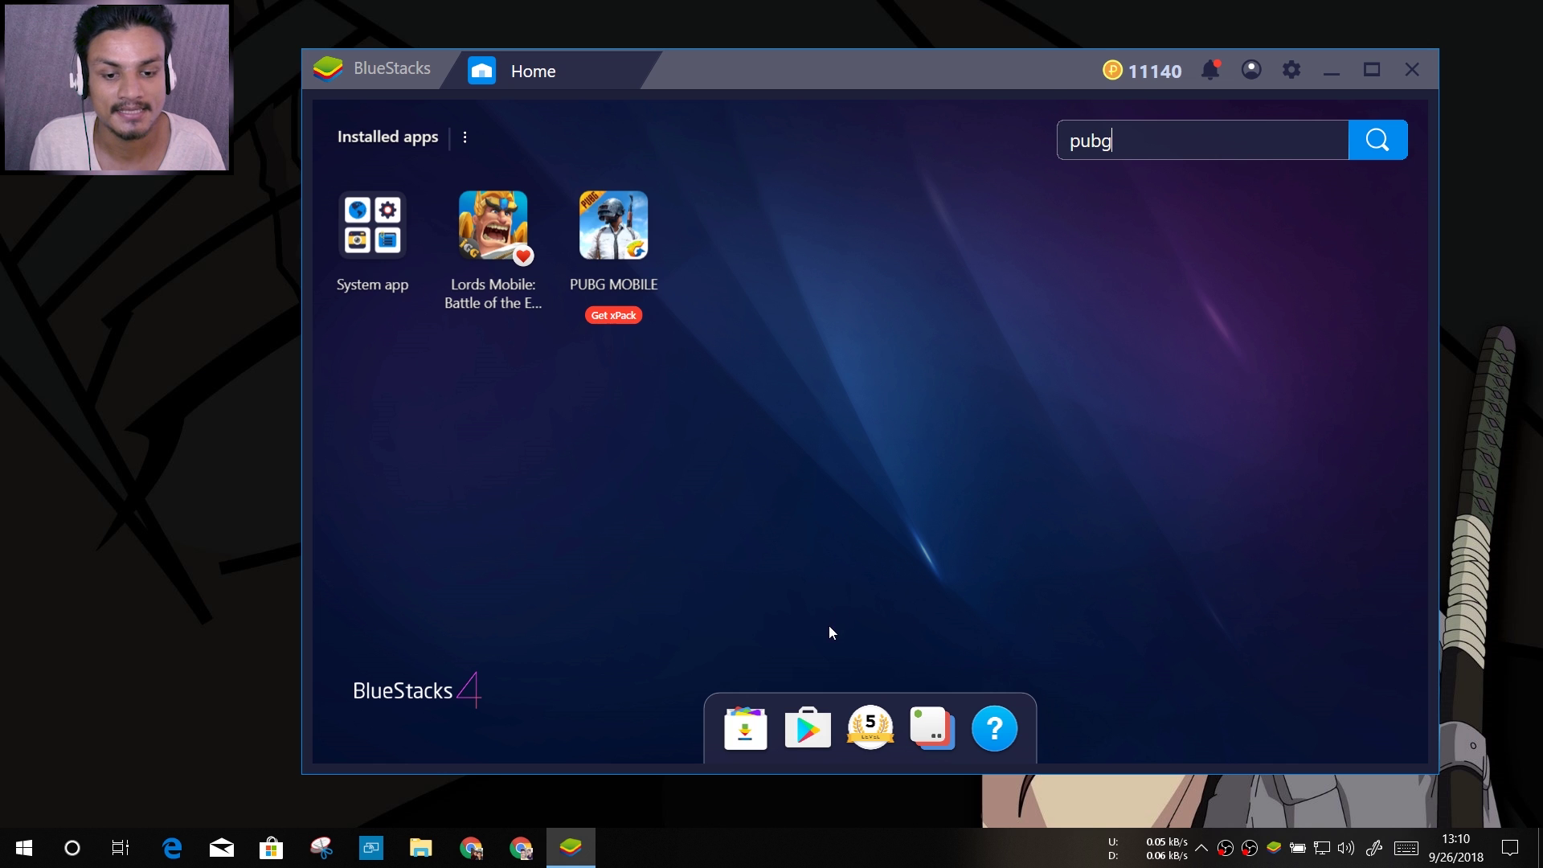
- Open Google Play, view its navigation menu, and close the store
{"action": "left_click", "coordinate": [800, 723]}
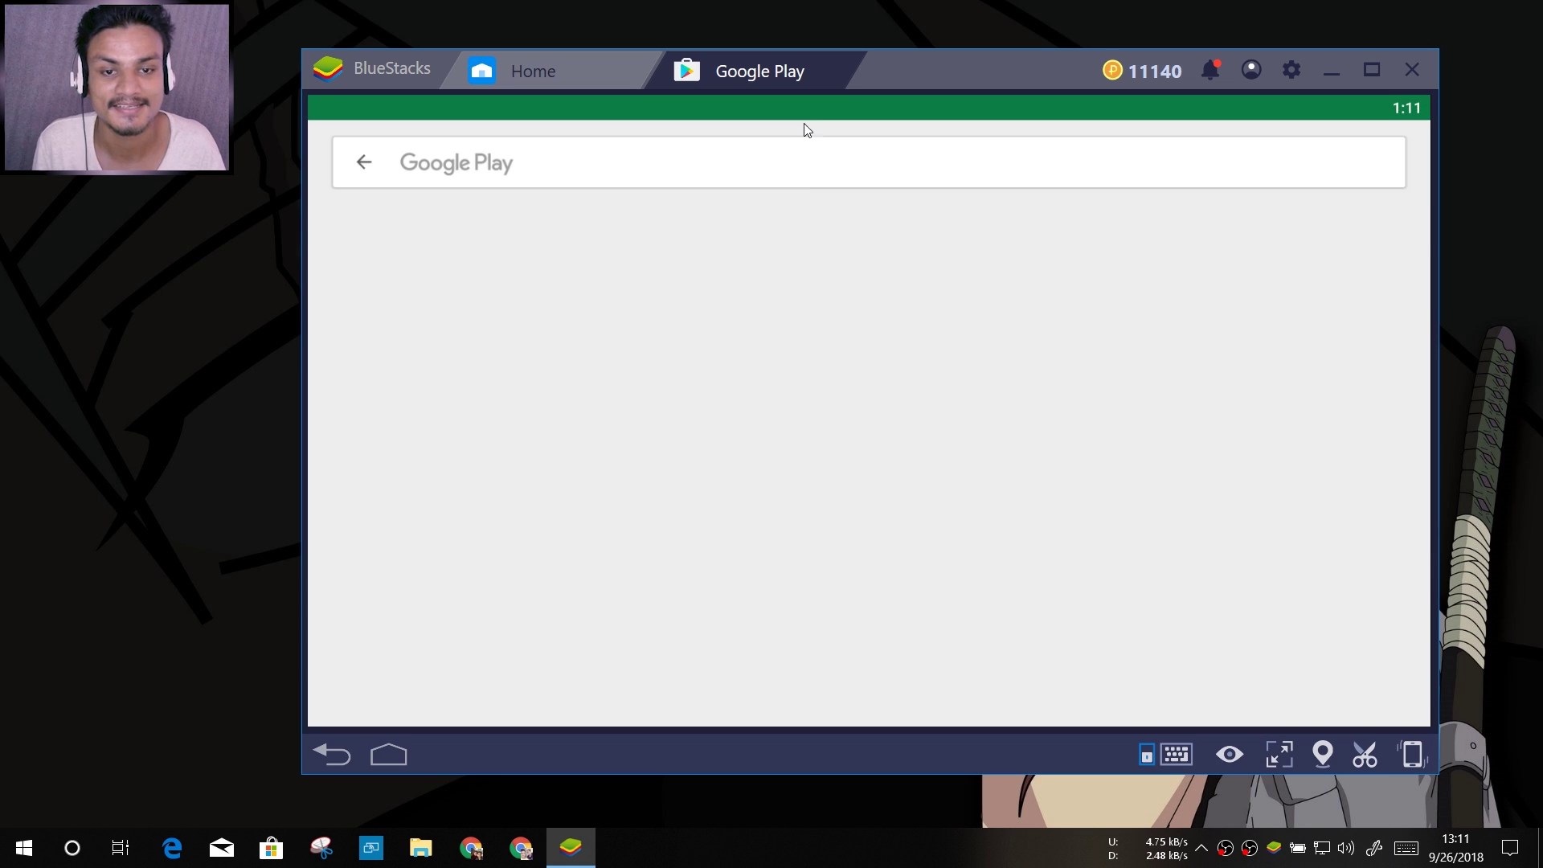
{"action": "left_click", "coordinate": [359, 167]}
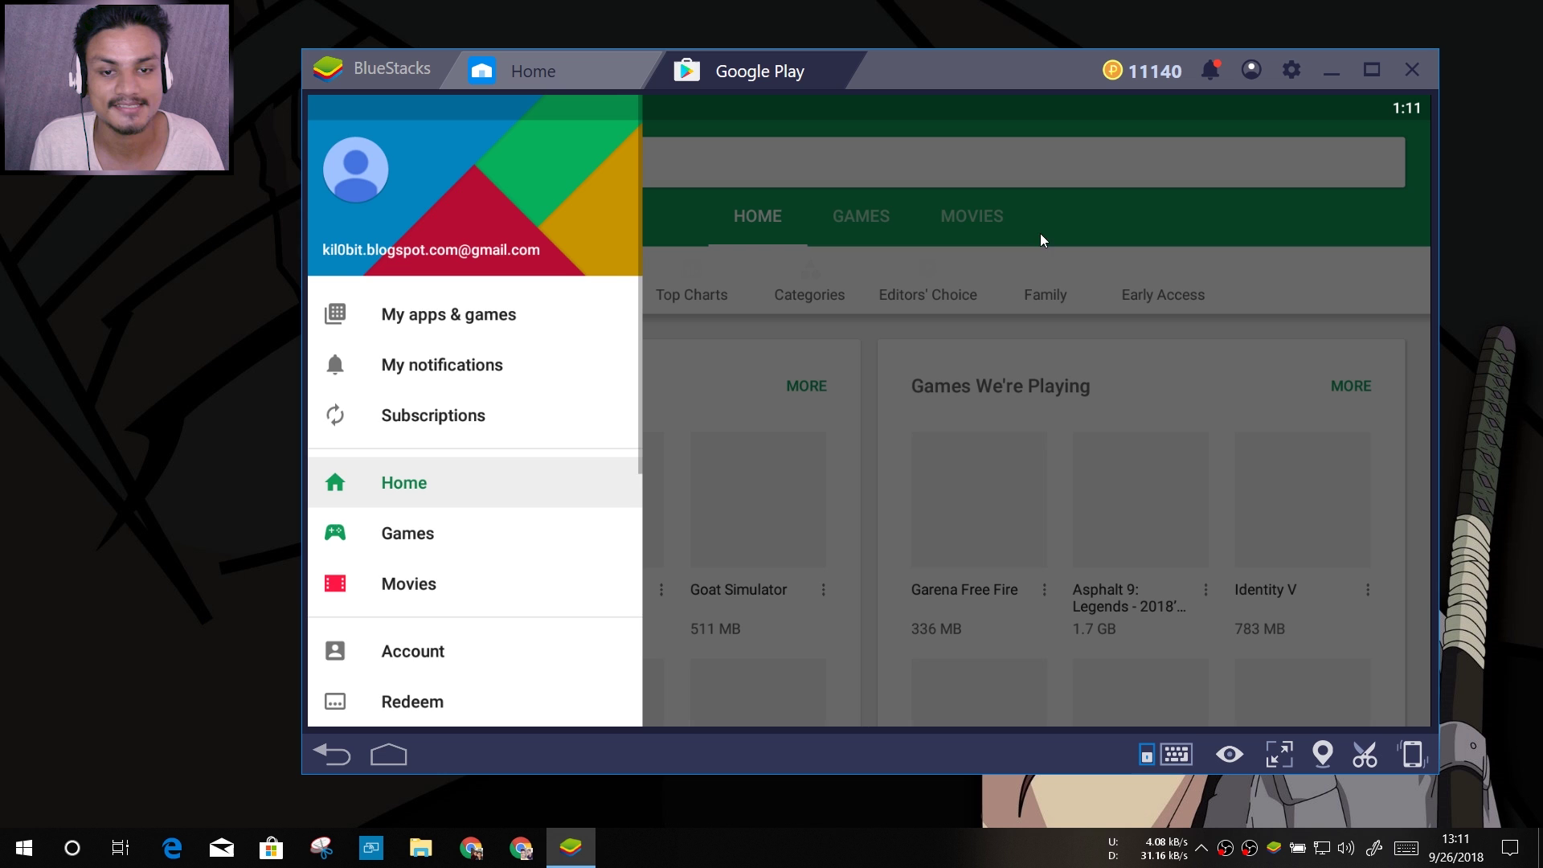
{"action": "left_click", "coordinate": [844, 178]}
{"action": "left_click", "coordinate": [567, 74]}
{"action": "left_click", "coordinate": [843, 66]}
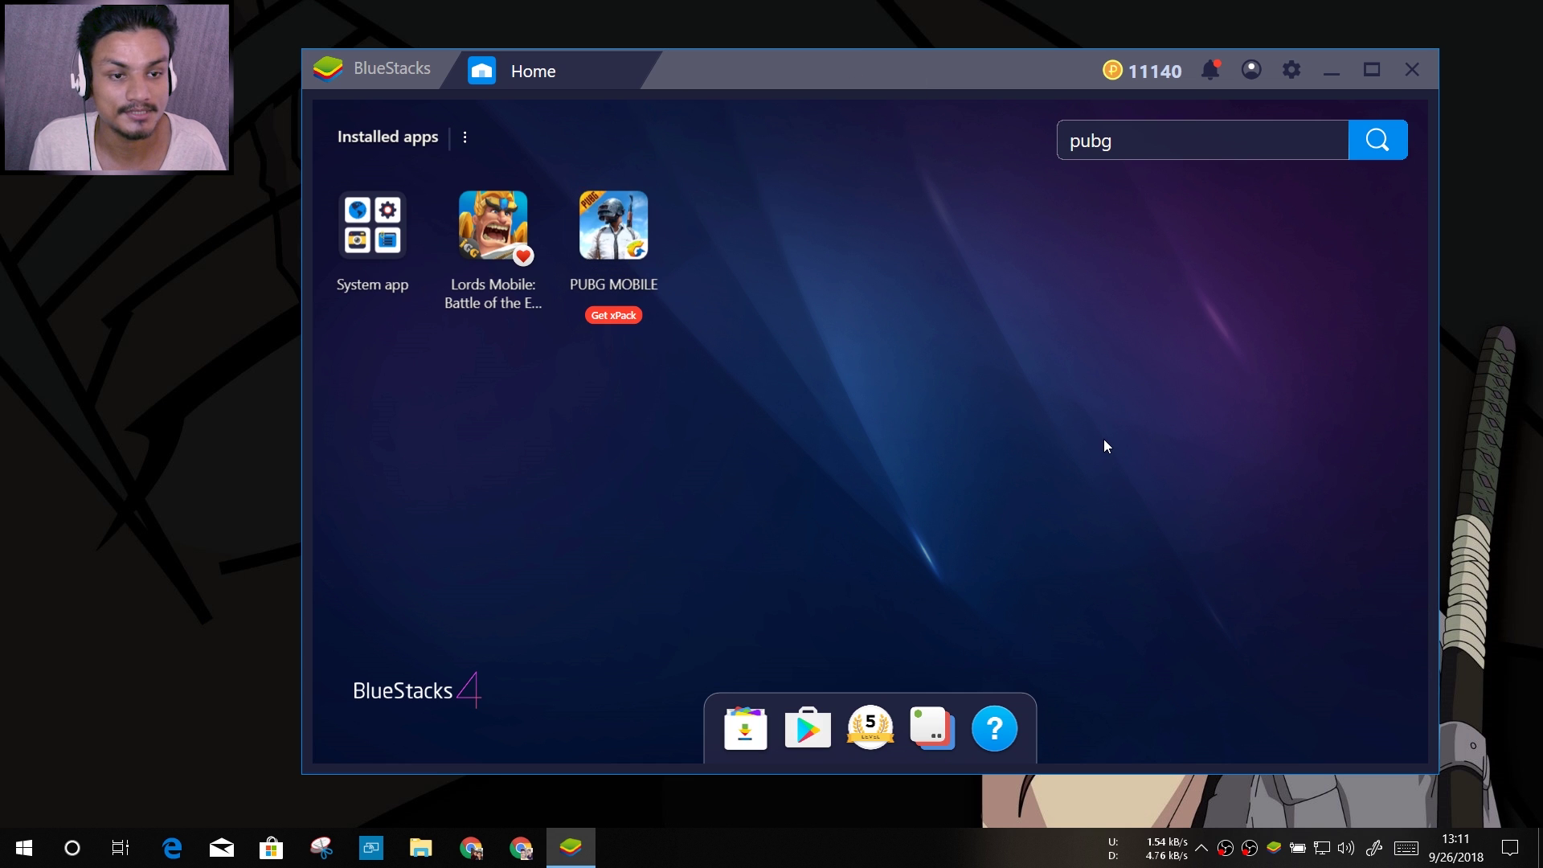
- Open the Android Settings from the System app folder to view the available categories
{"action": "left_click", "coordinate": [372, 225]}
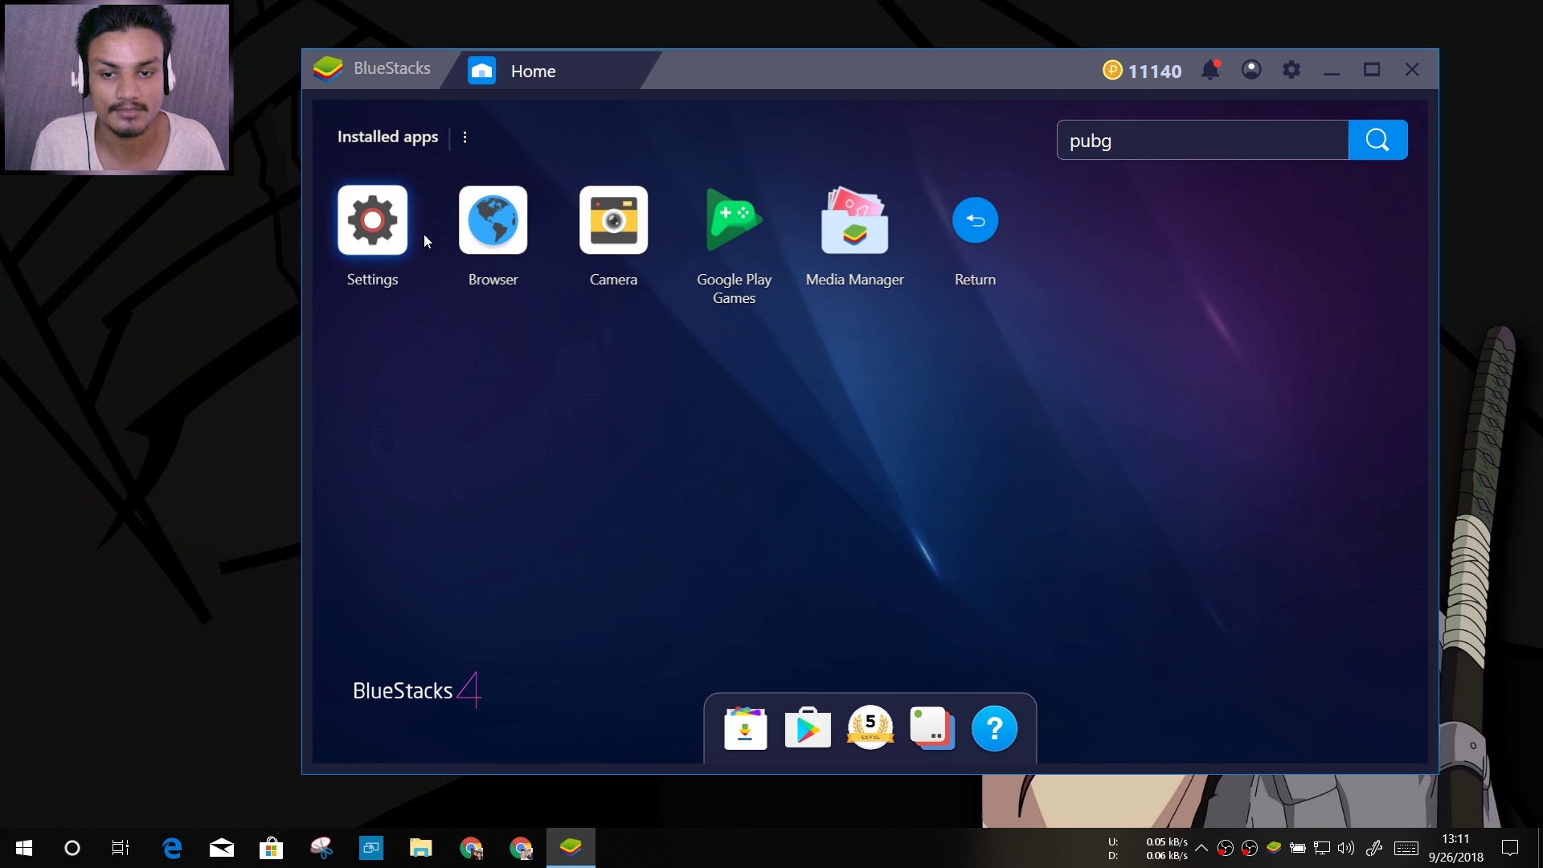
{"action": "left_click", "coordinate": [372, 218]}
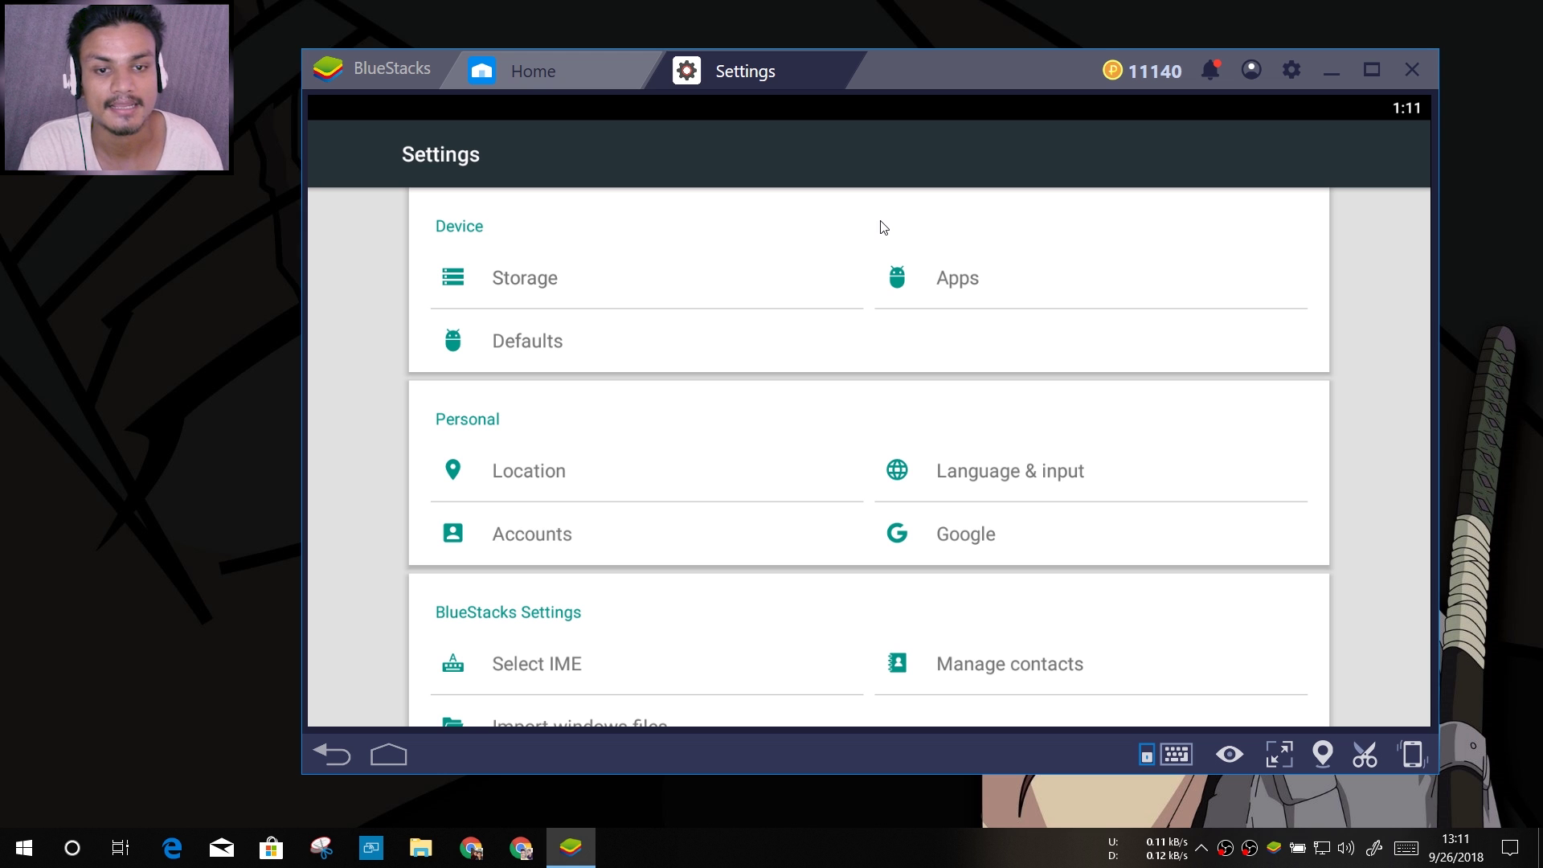
{"action": "left_click", "coordinate": [567, 70]}
{"action": "left_click", "coordinate": [740, 66]}
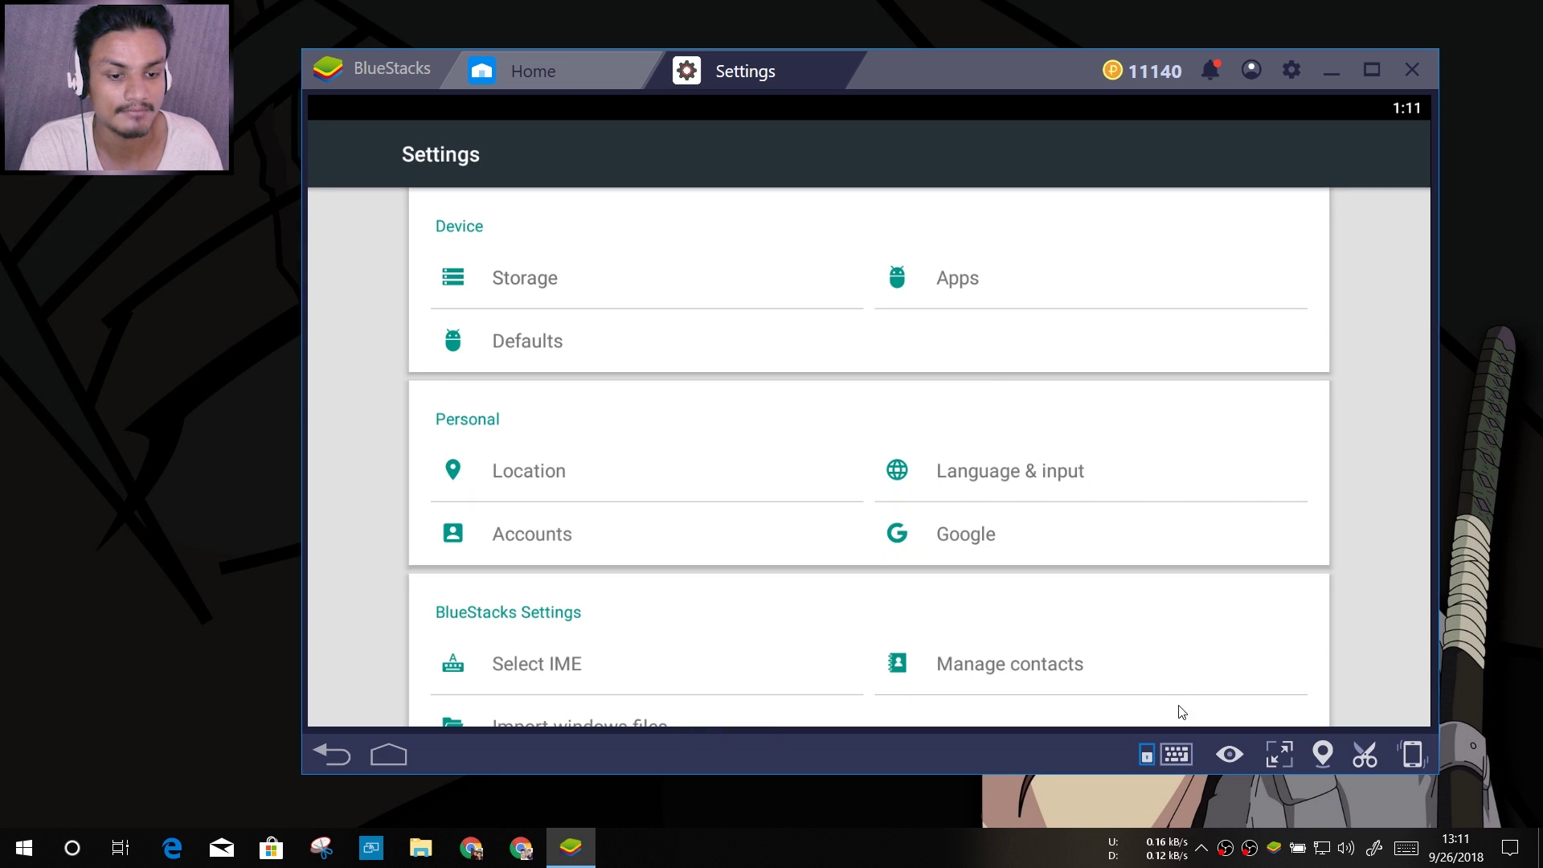
- Open the Advanced game controls, review the key-binding actions from Tap spot to Tilt, and close them
{"action": "left_click", "coordinate": [1175, 754]}
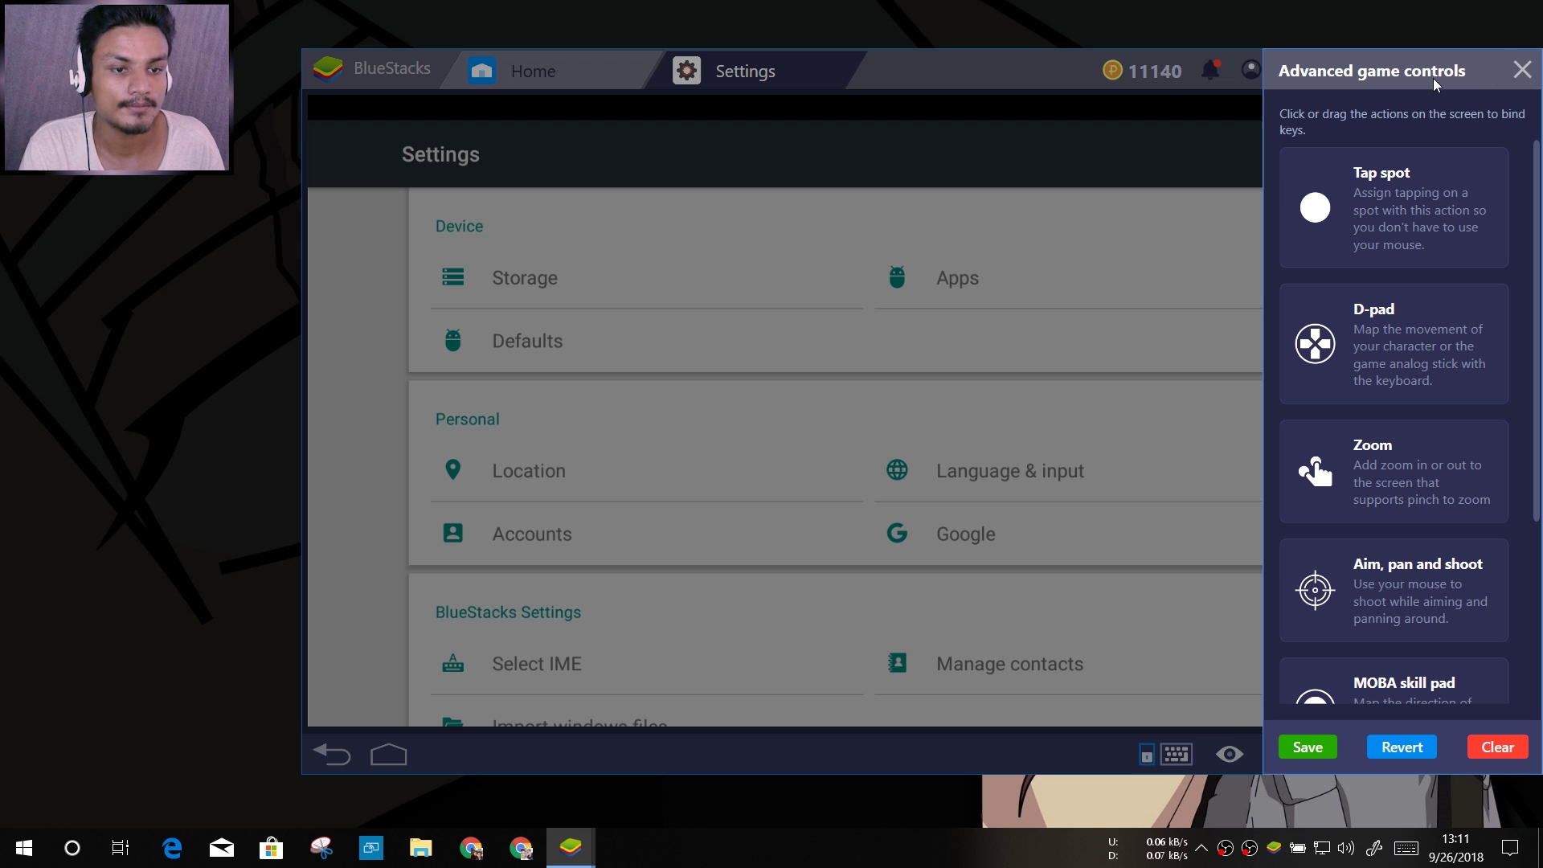
{"action": "left_click_drag", "start_coordinate": [1434, 79], "coordinate": [1310, 79]}
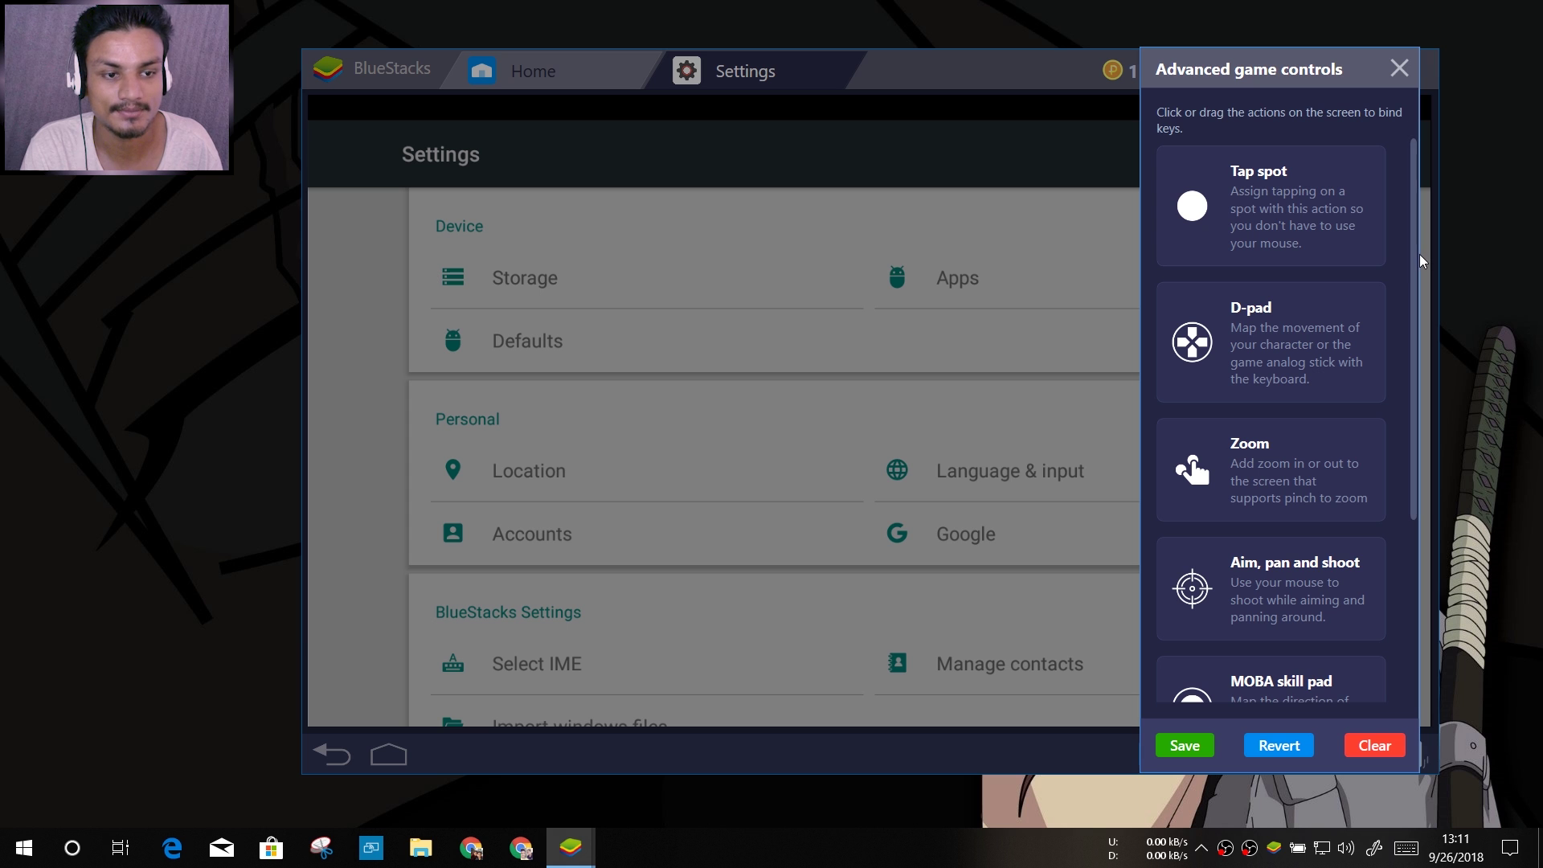
{"action": "left_click_drag", "start_coordinate": [1412, 263], "coordinate": [1417, 456]}
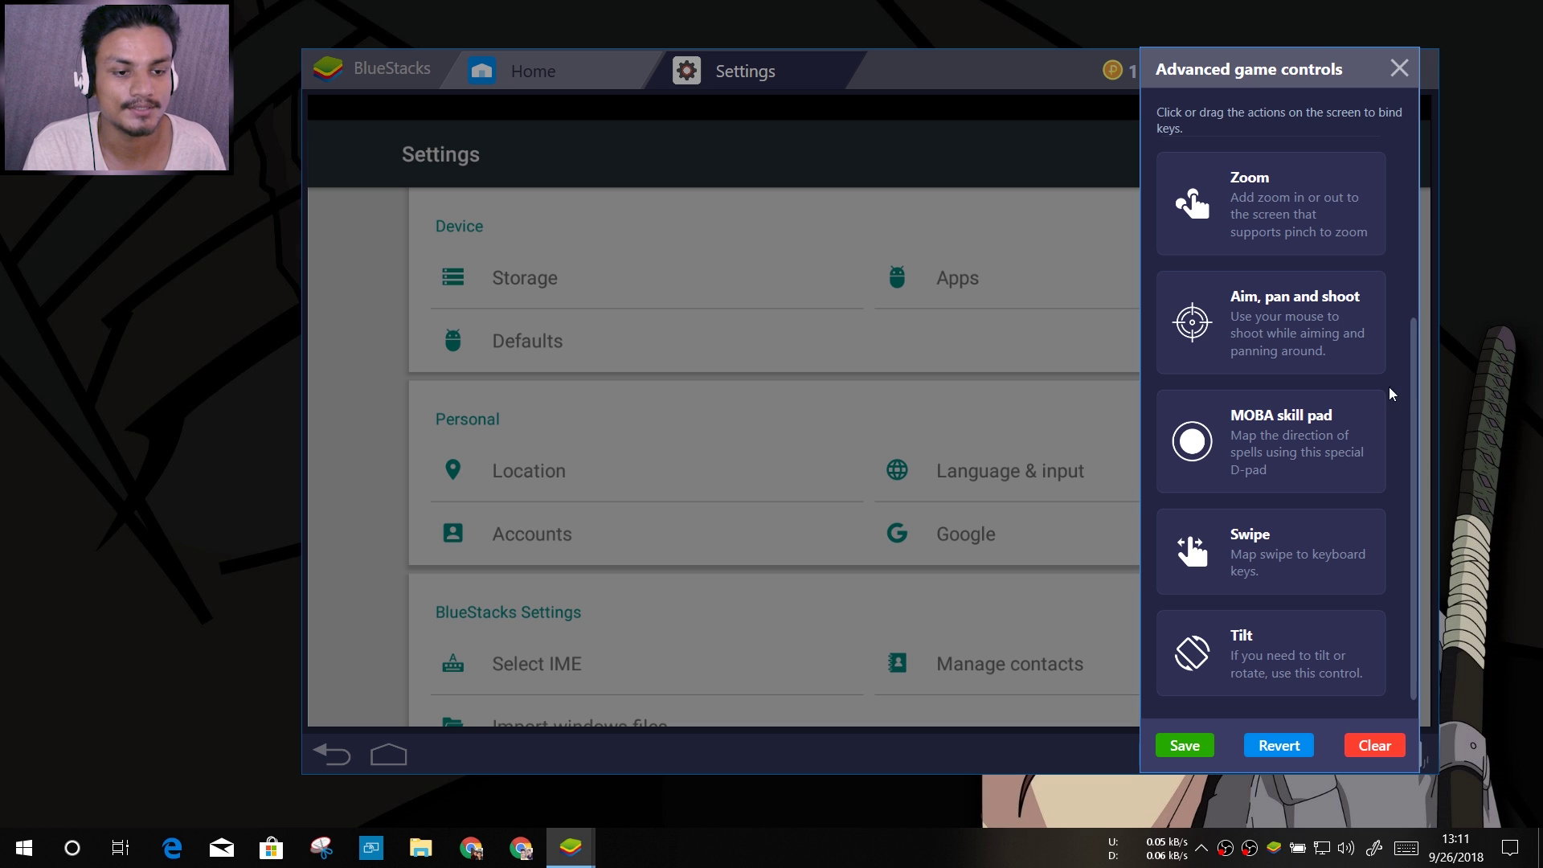
{"action": "scroll", "coordinate": [1400, 338], "scroll_direction": "up", "scroll_amount": 2}
{"action": "scroll", "coordinate": [1406, 273], "scroll_direction": "up", "scroll_amount": 2}
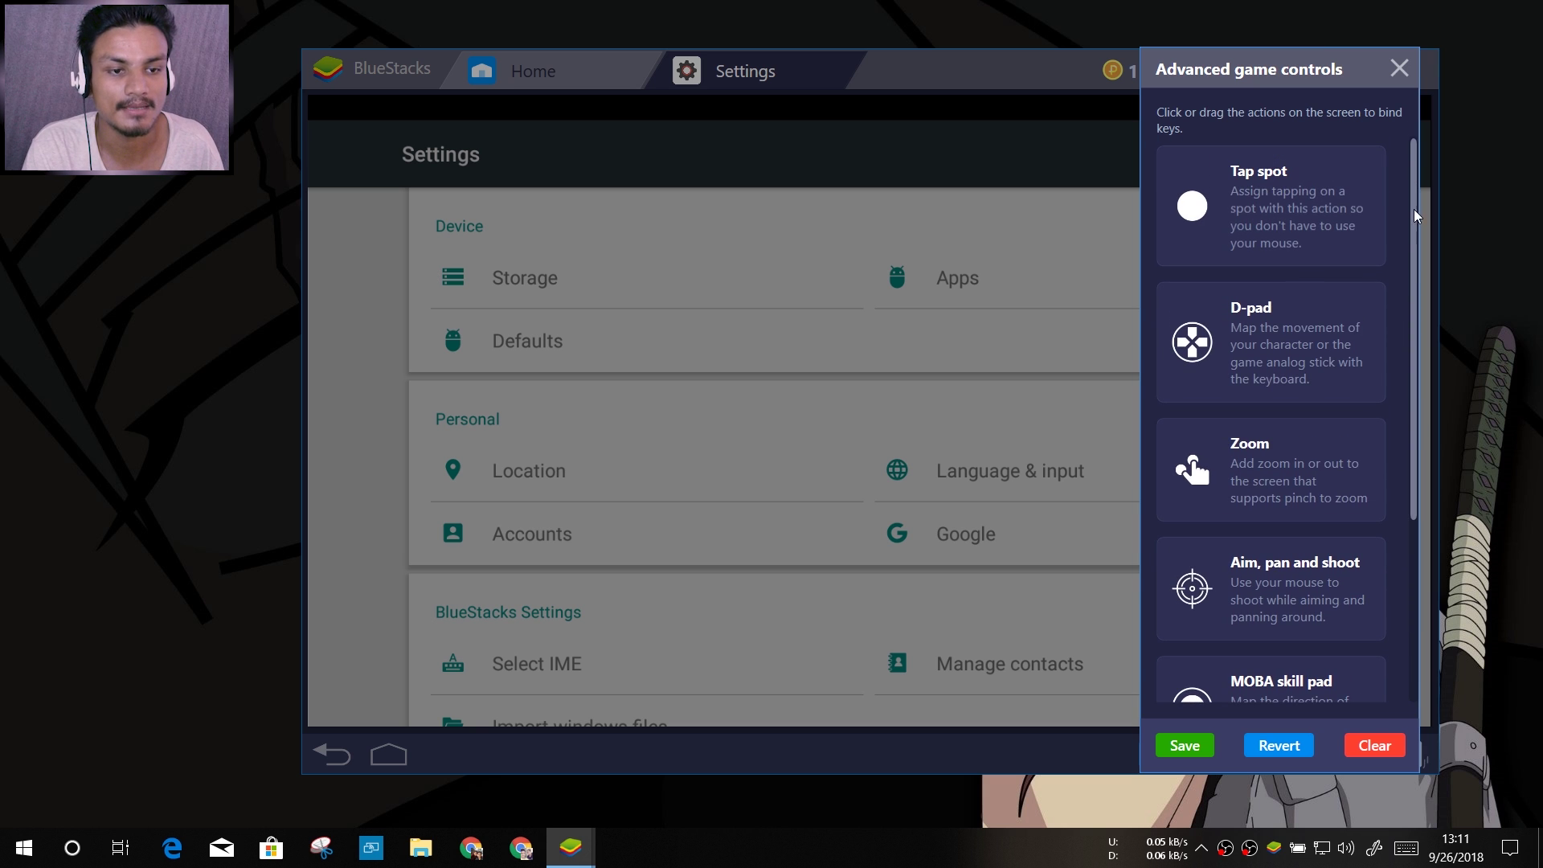
{"action": "left_click", "coordinate": [1400, 68]}
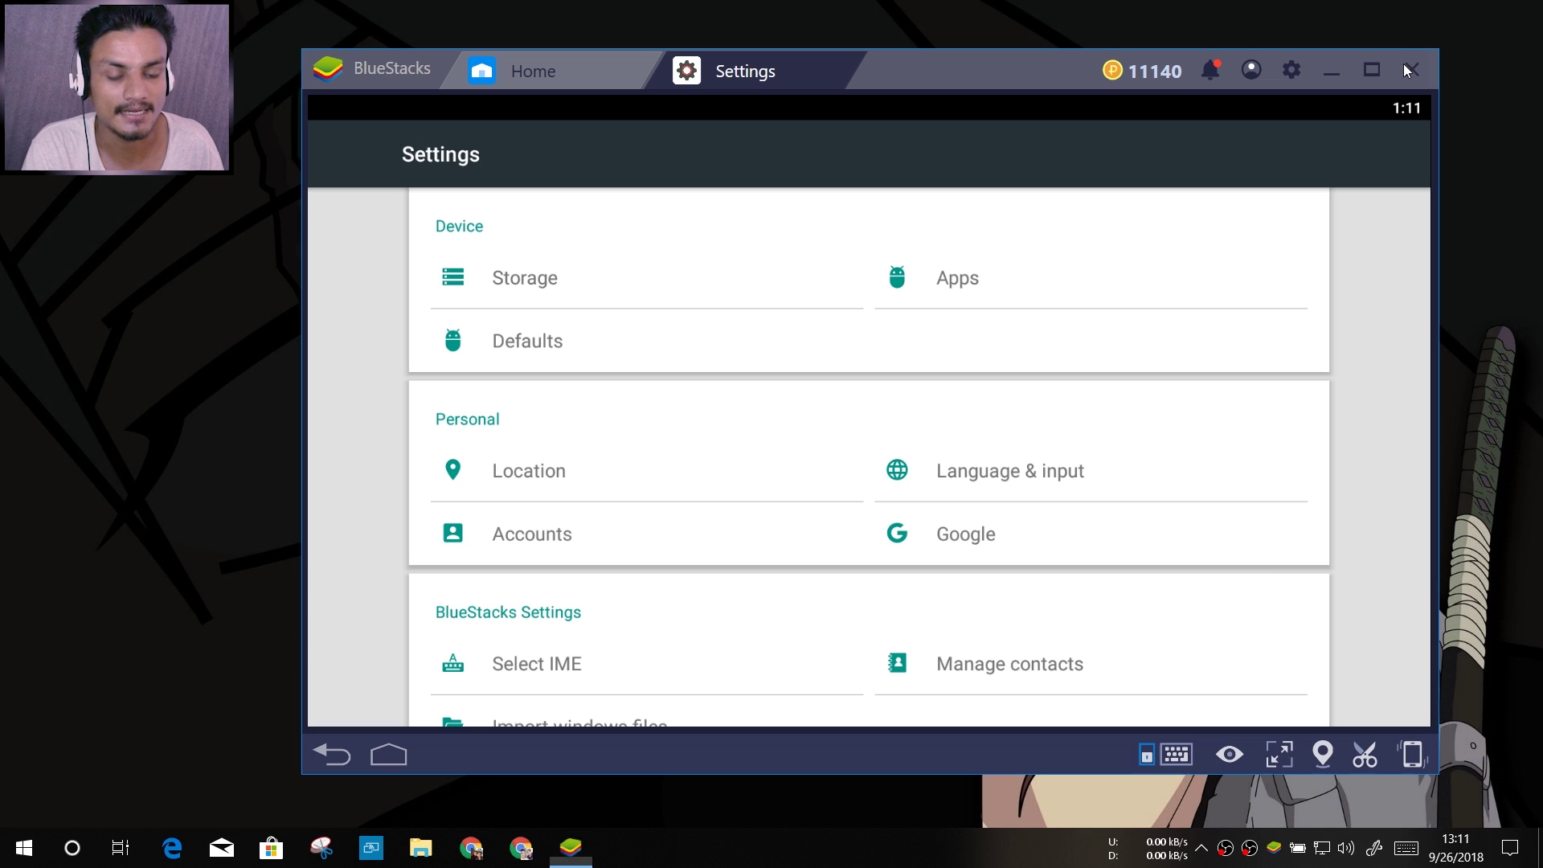
- View the visibility slider for the on-screen game controls, and close the Android Settings
{"action": "left_click", "coordinate": [1231, 757]}
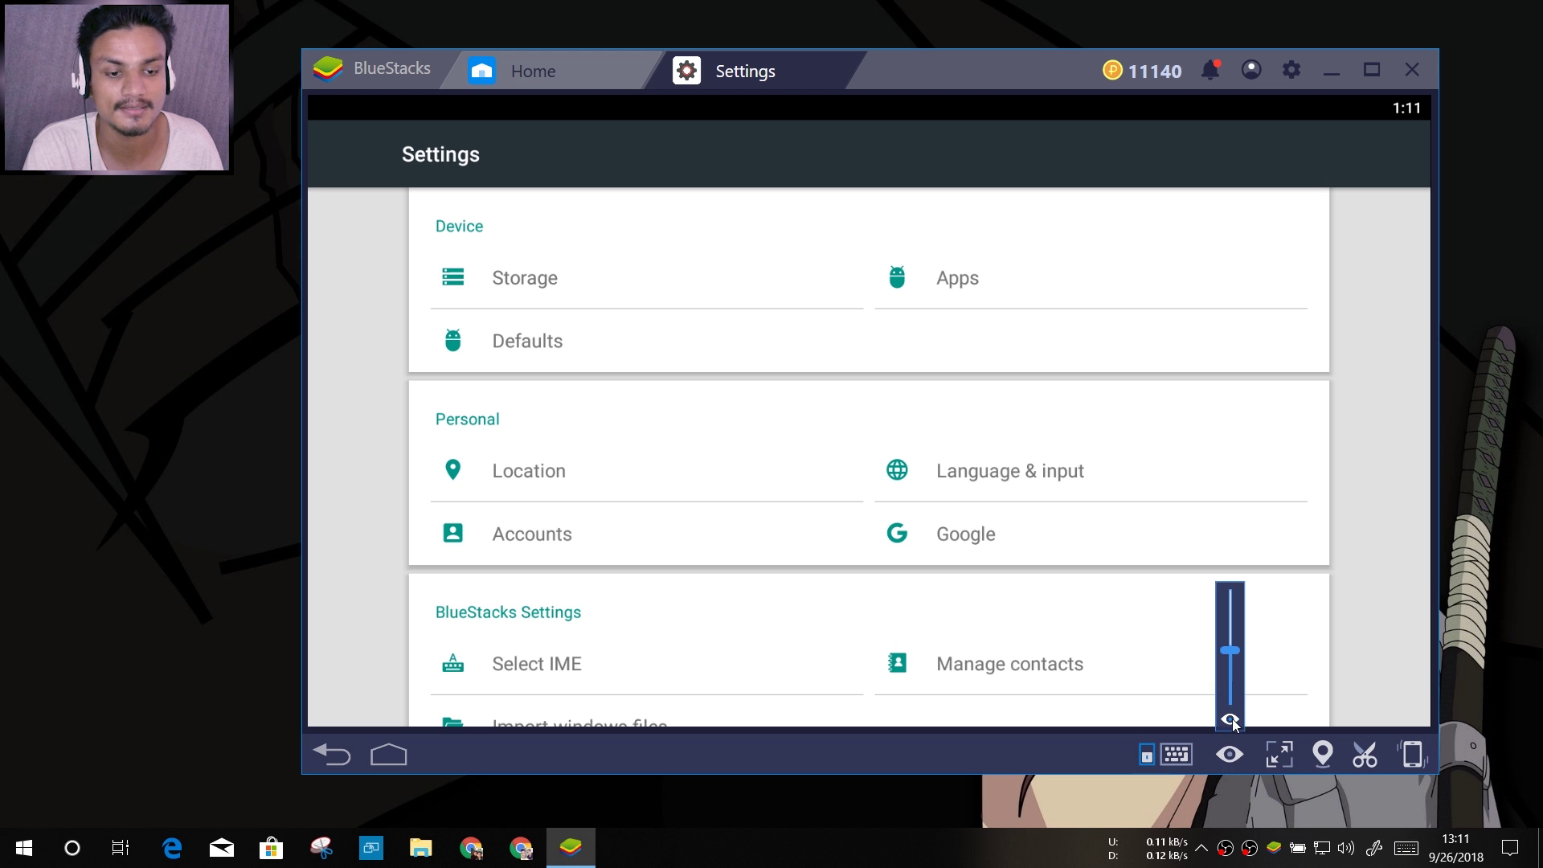
{"action": "left_click_drag", "start_coordinate": [1236, 716], "coordinate": [1232, 673]}
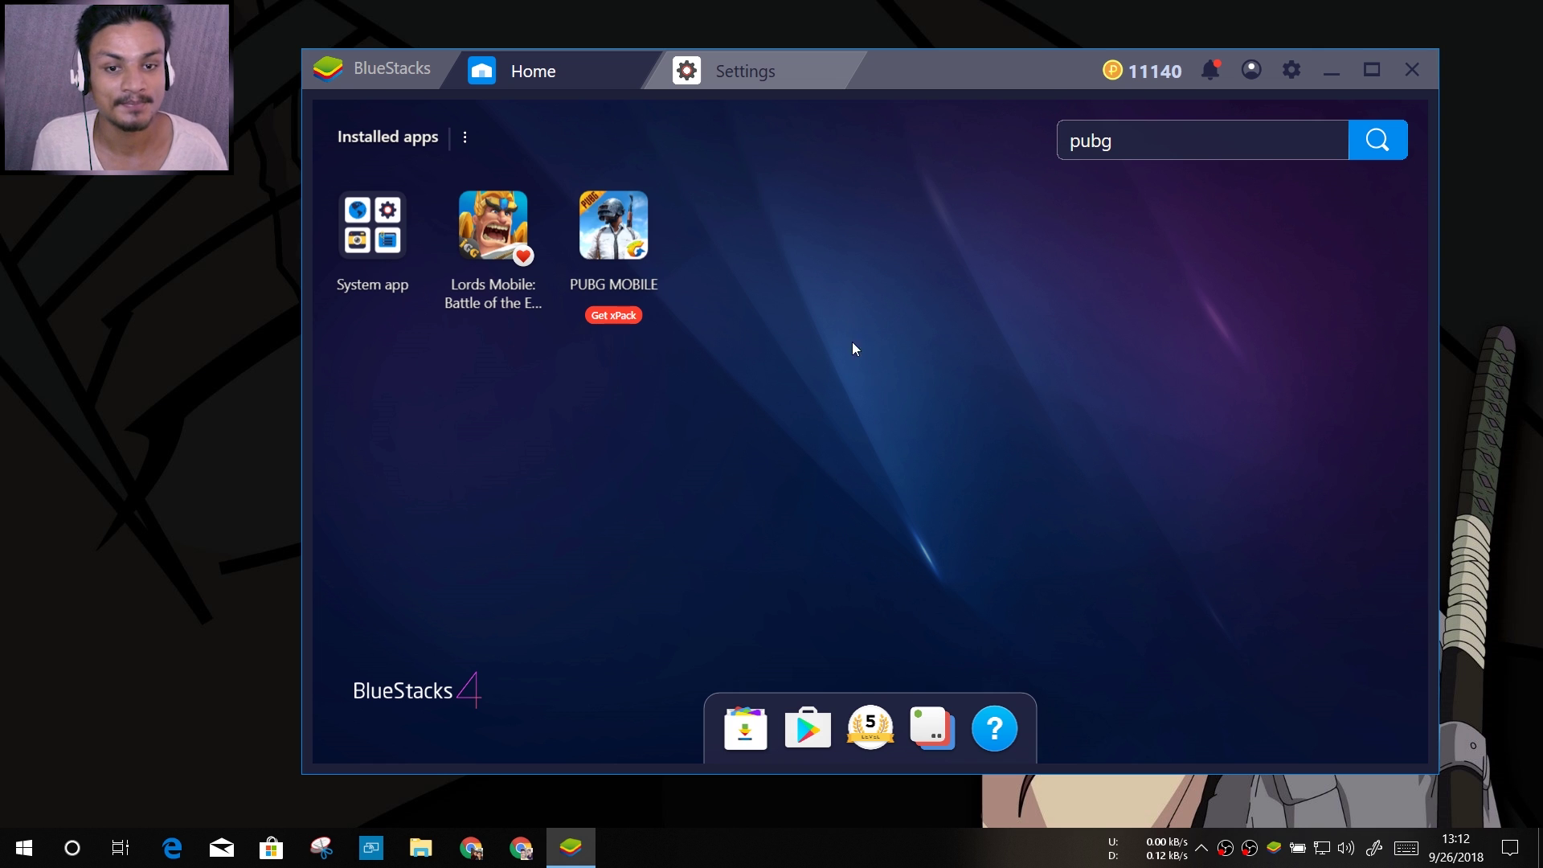
{"action": "left_click", "coordinate": [844, 71]}
- Open the BlueStacks settings and examine the Display and Engine options, including the CPU cores choices
{"action": "left_click", "coordinate": [1291, 70]}
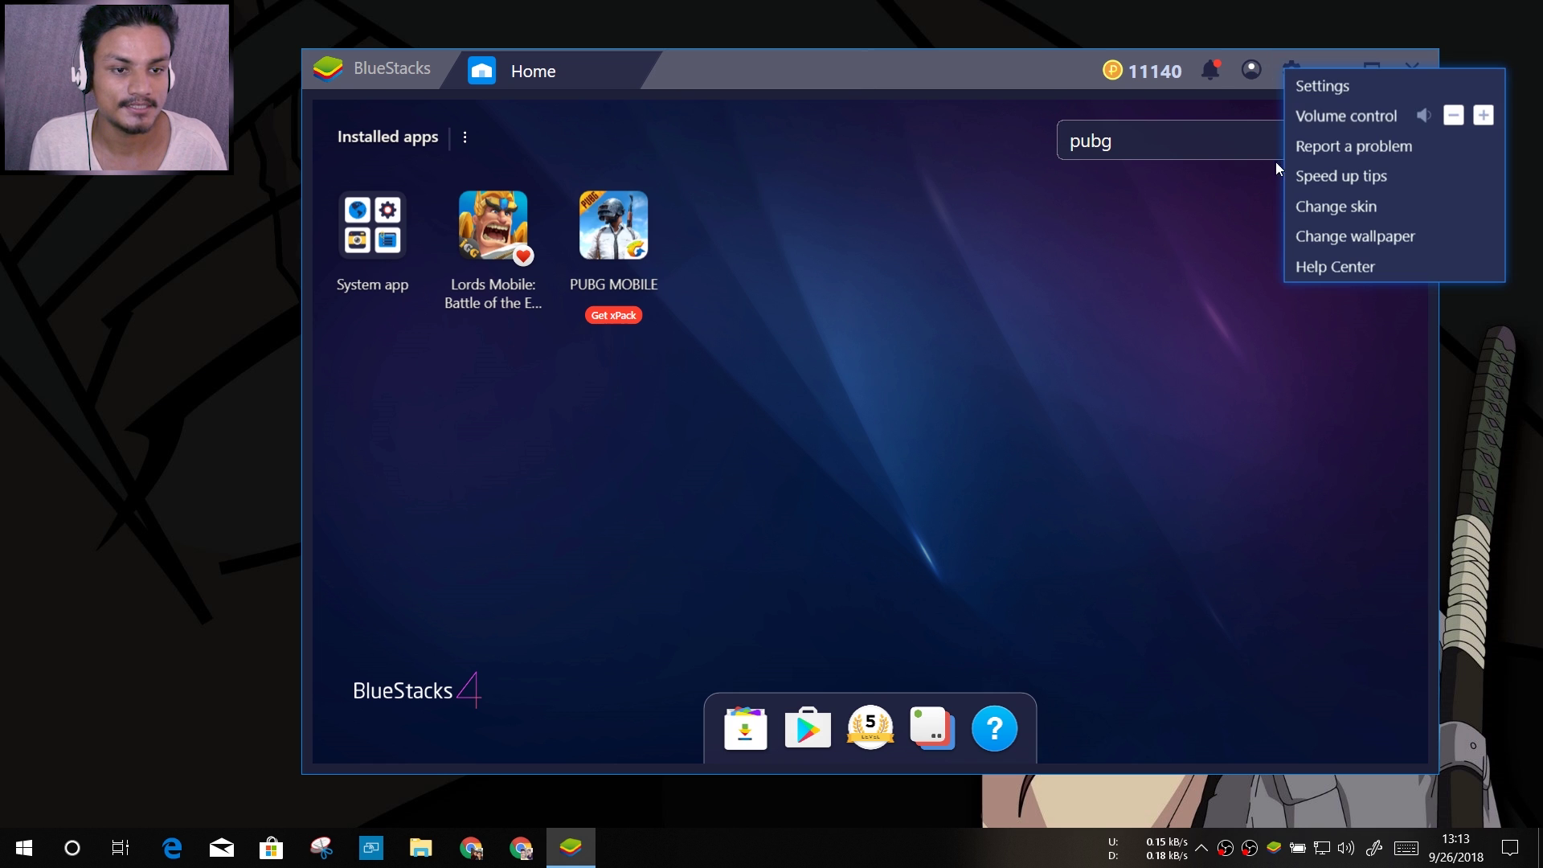
{"action": "left_click", "coordinate": [1334, 87]}
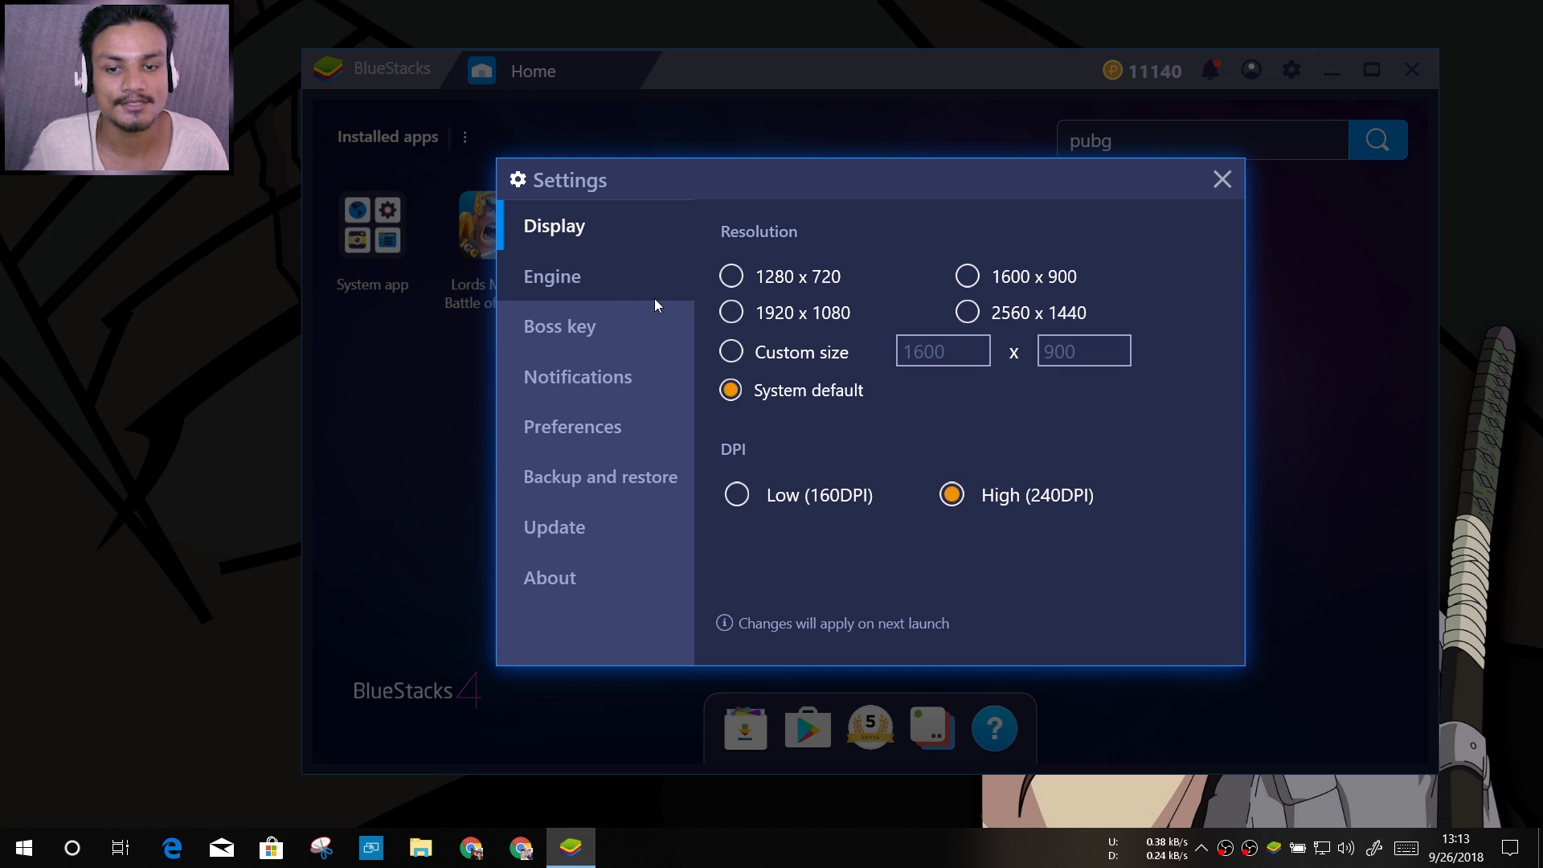
{"action": "left_click", "coordinate": [599, 288]}
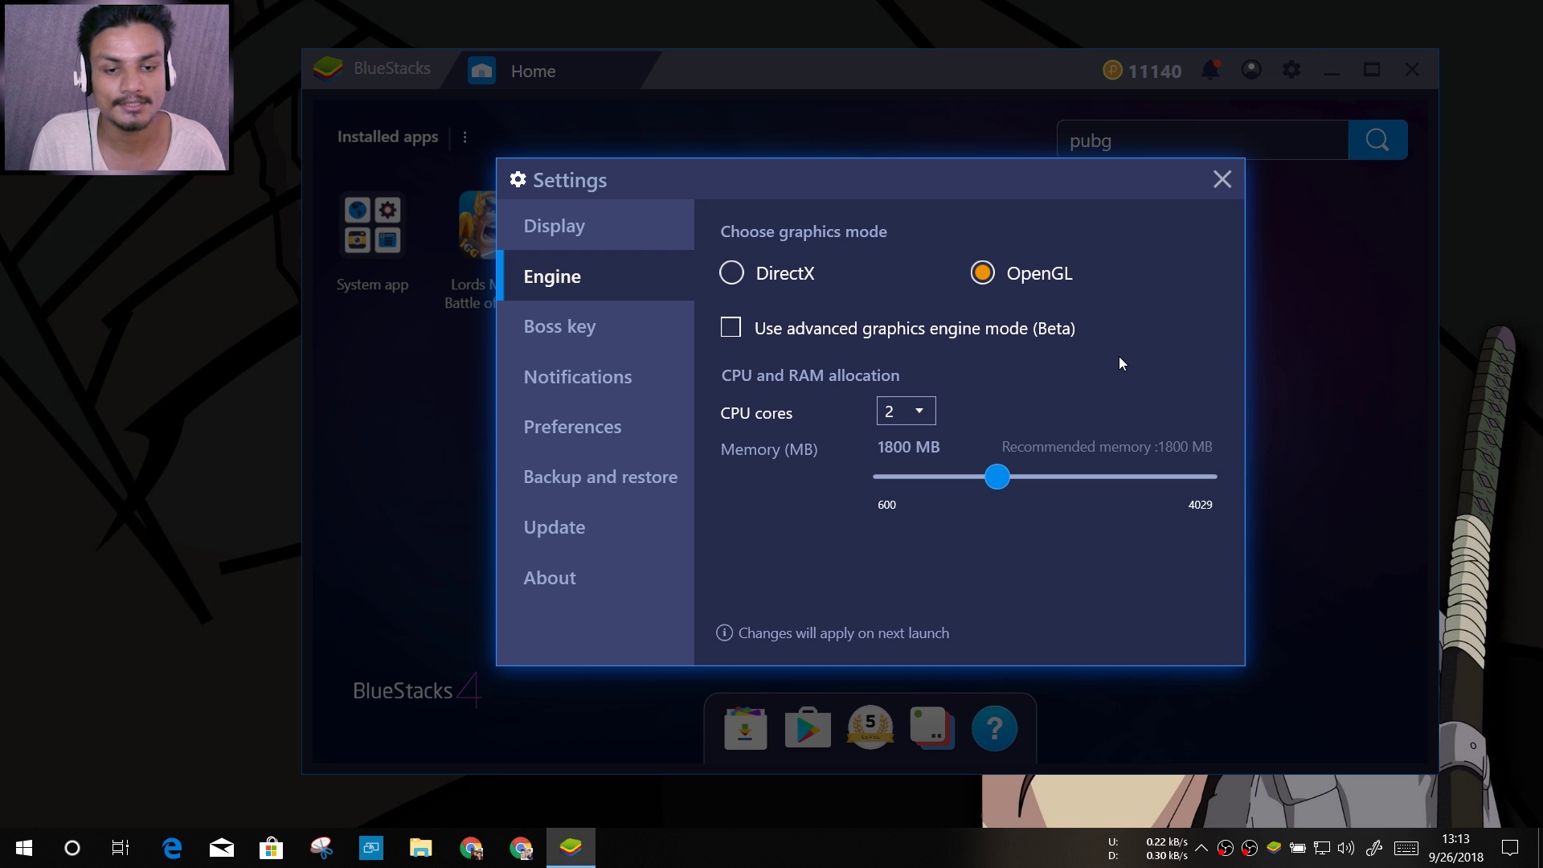
{"action": "left_click", "coordinate": [912, 414]}
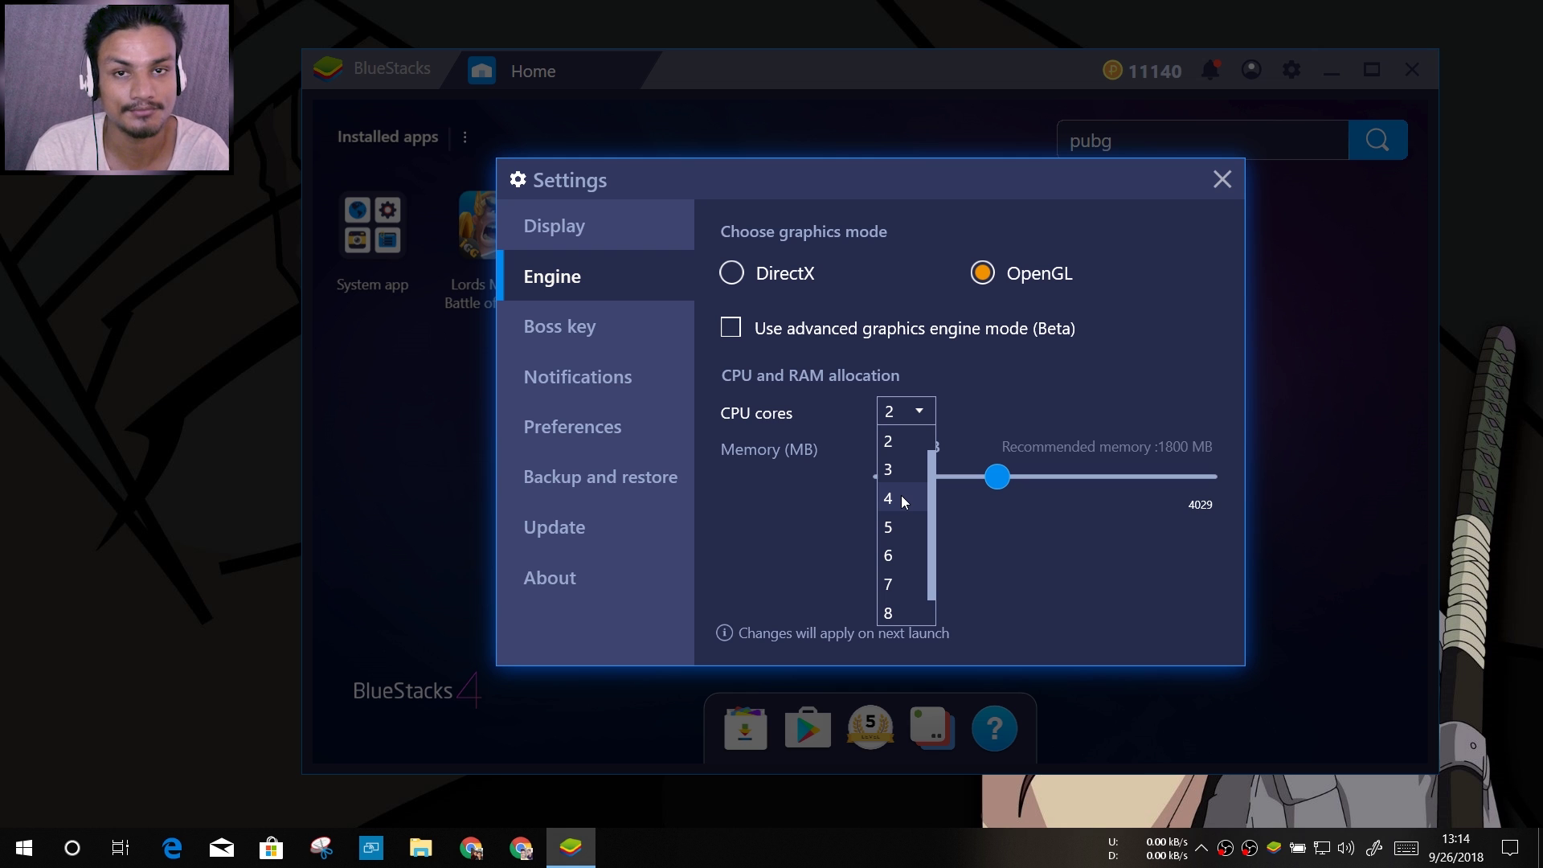
{"action": "left_click", "coordinate": [1032, 420]}
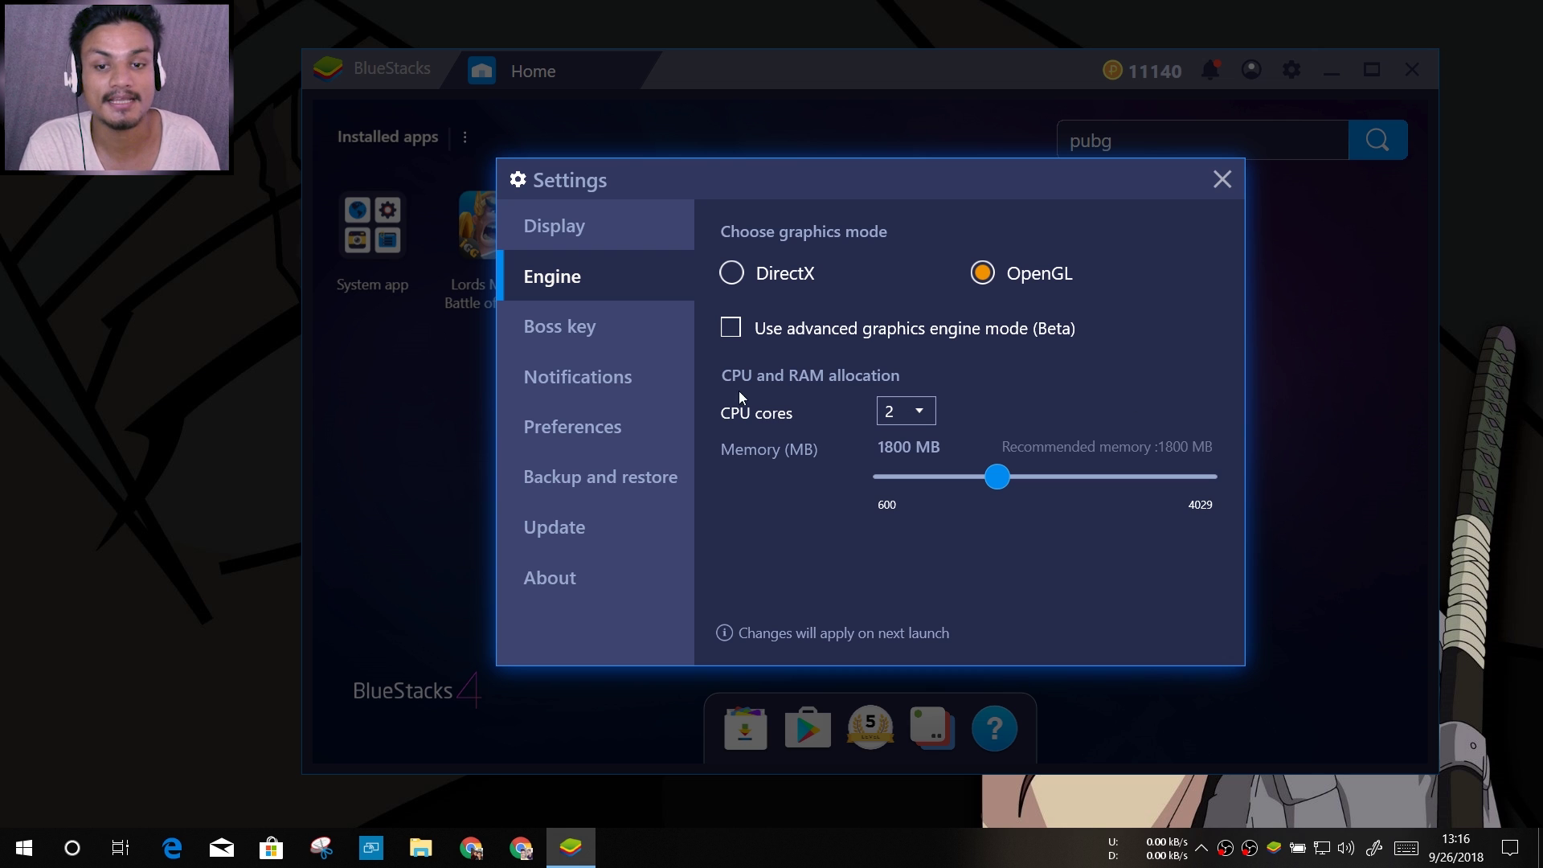
- View the Boss key and Notifications settings, return to the Engine settings, and close the settings window
{"action": "left_click", "coordinate": [572, 326]}
{"action": "left_click", "coordinate": [556, 277]}
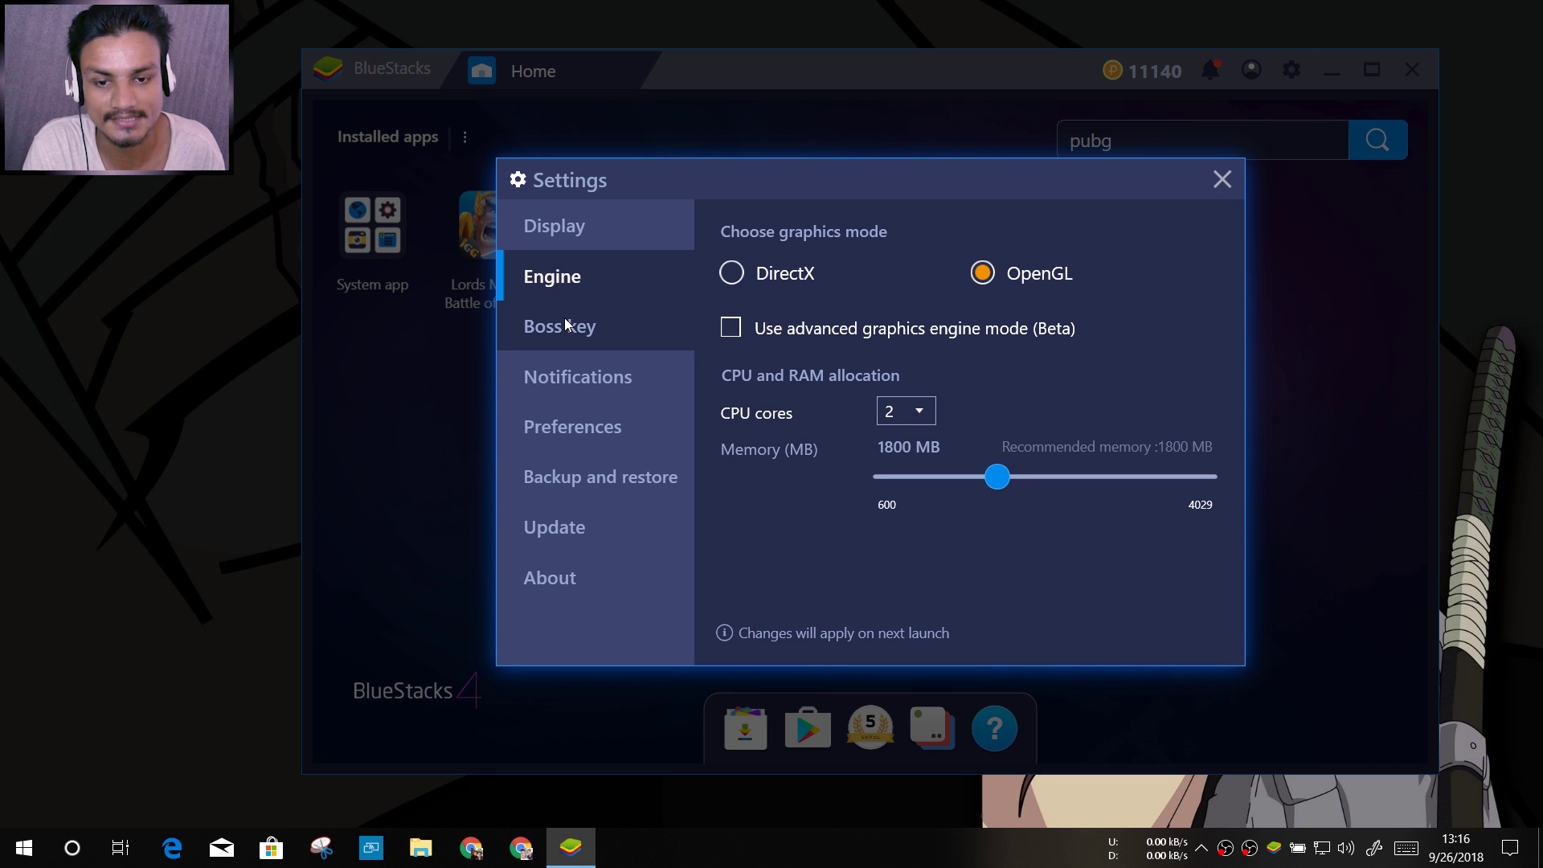
{"action": "left_click", "coordinate": [561, 386]}
{"action": "left_click", "coordinate": [550, 283]}
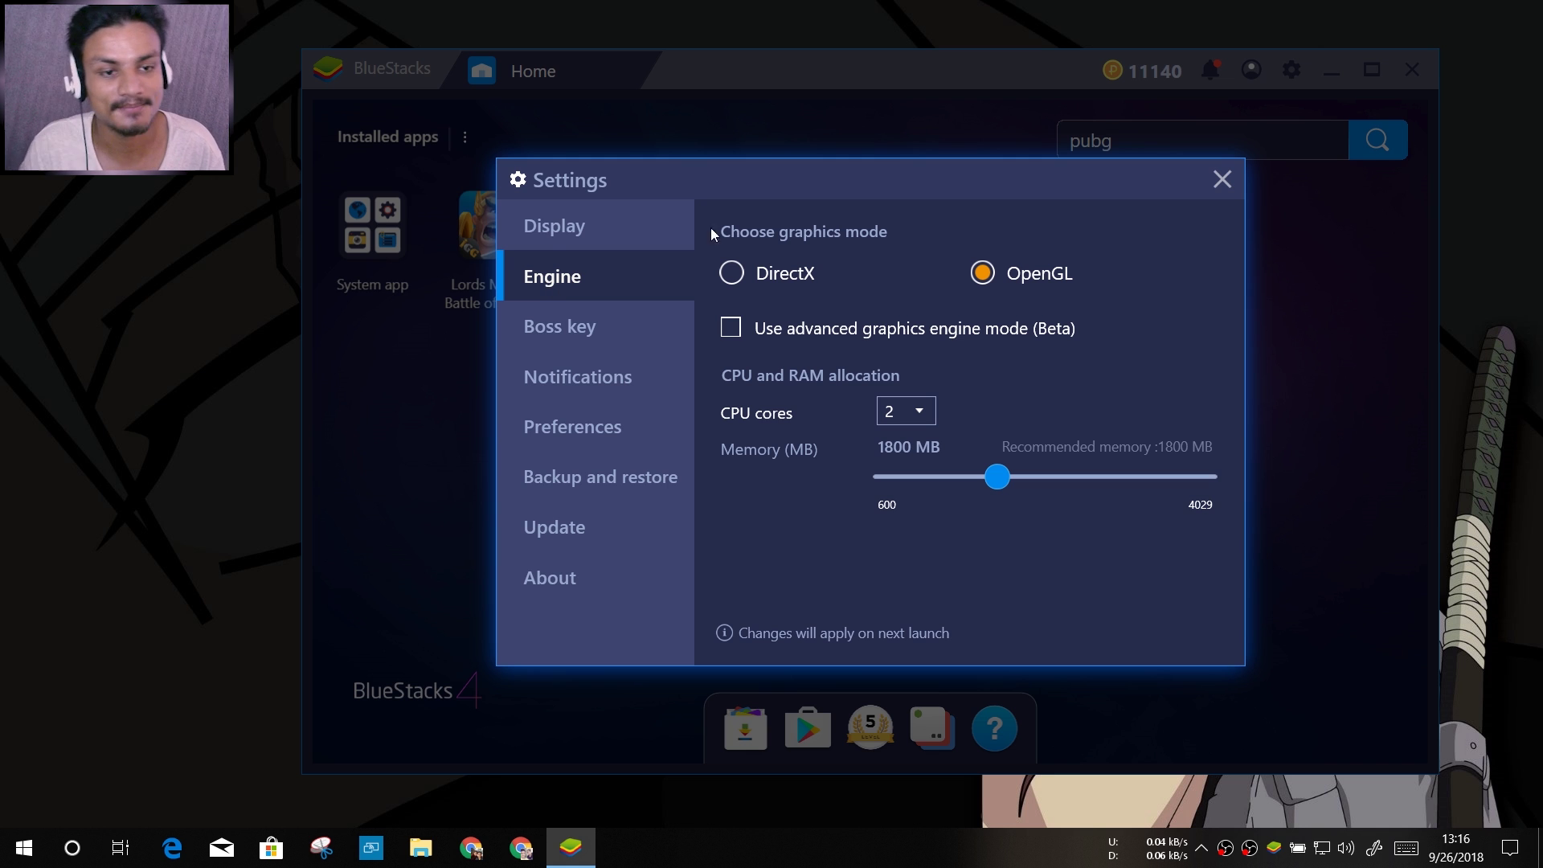
{"action": "left_click", "coordinate": [1220, 181]}
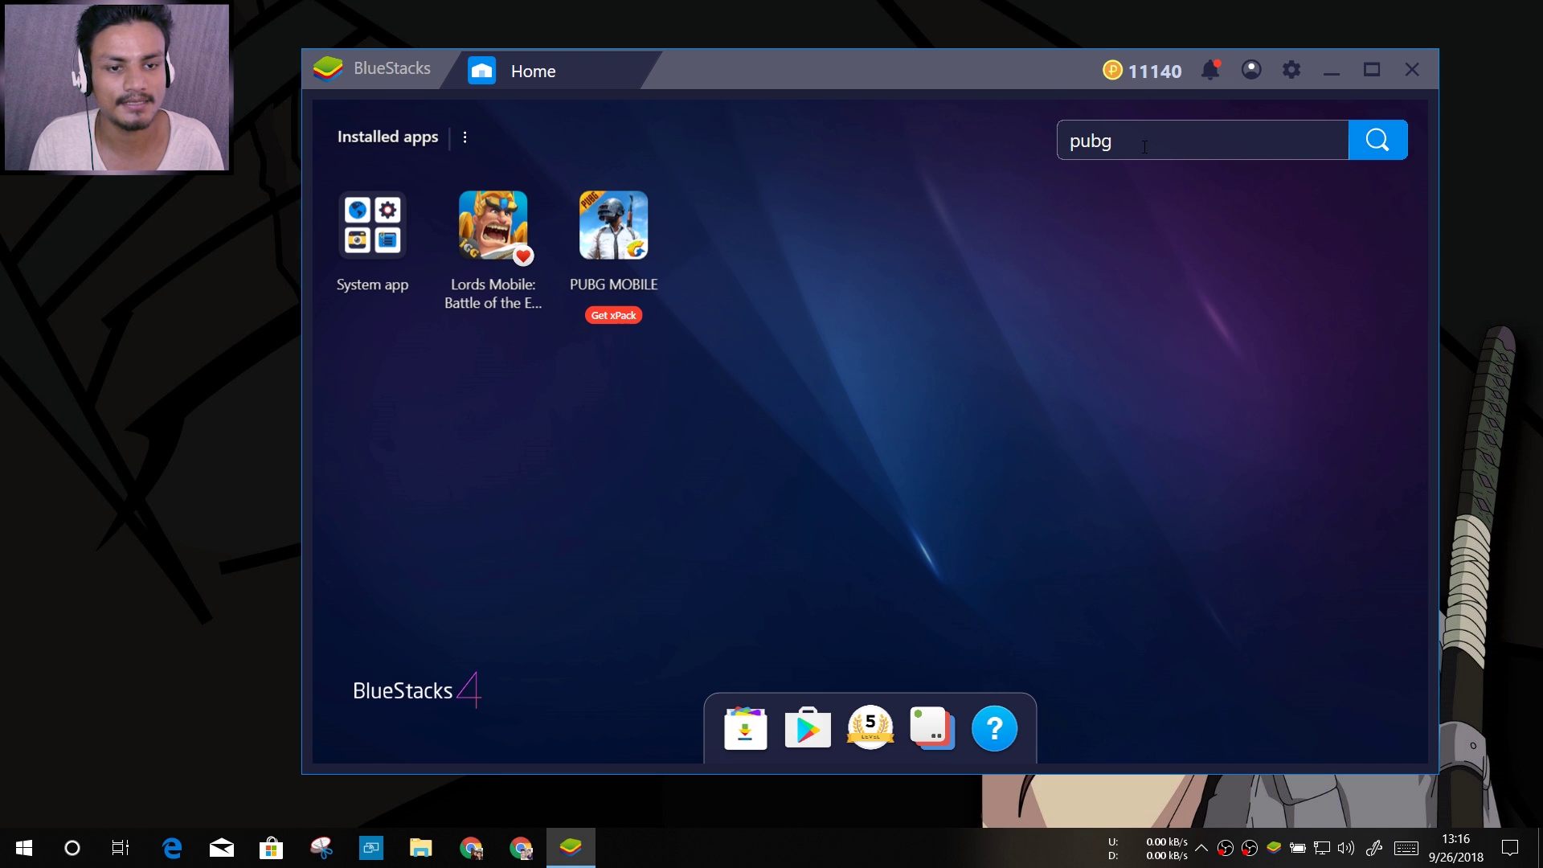
- Clear "pubg" from the home screen's search box
{"action": "key", "text": "BackSpace"}
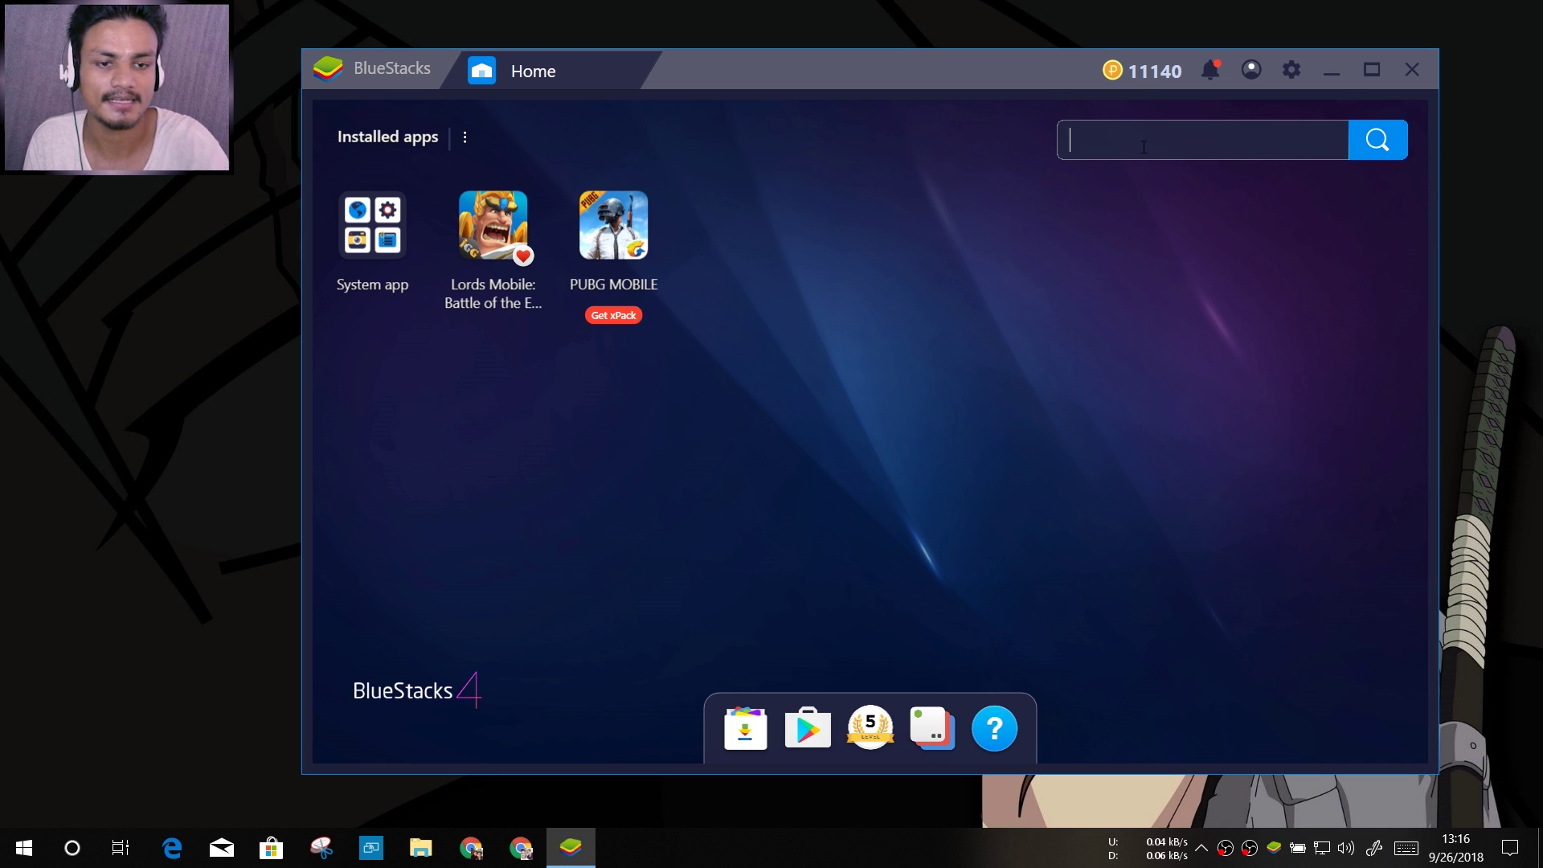
{"action": "left_click", "coordinate": [938, 270]}
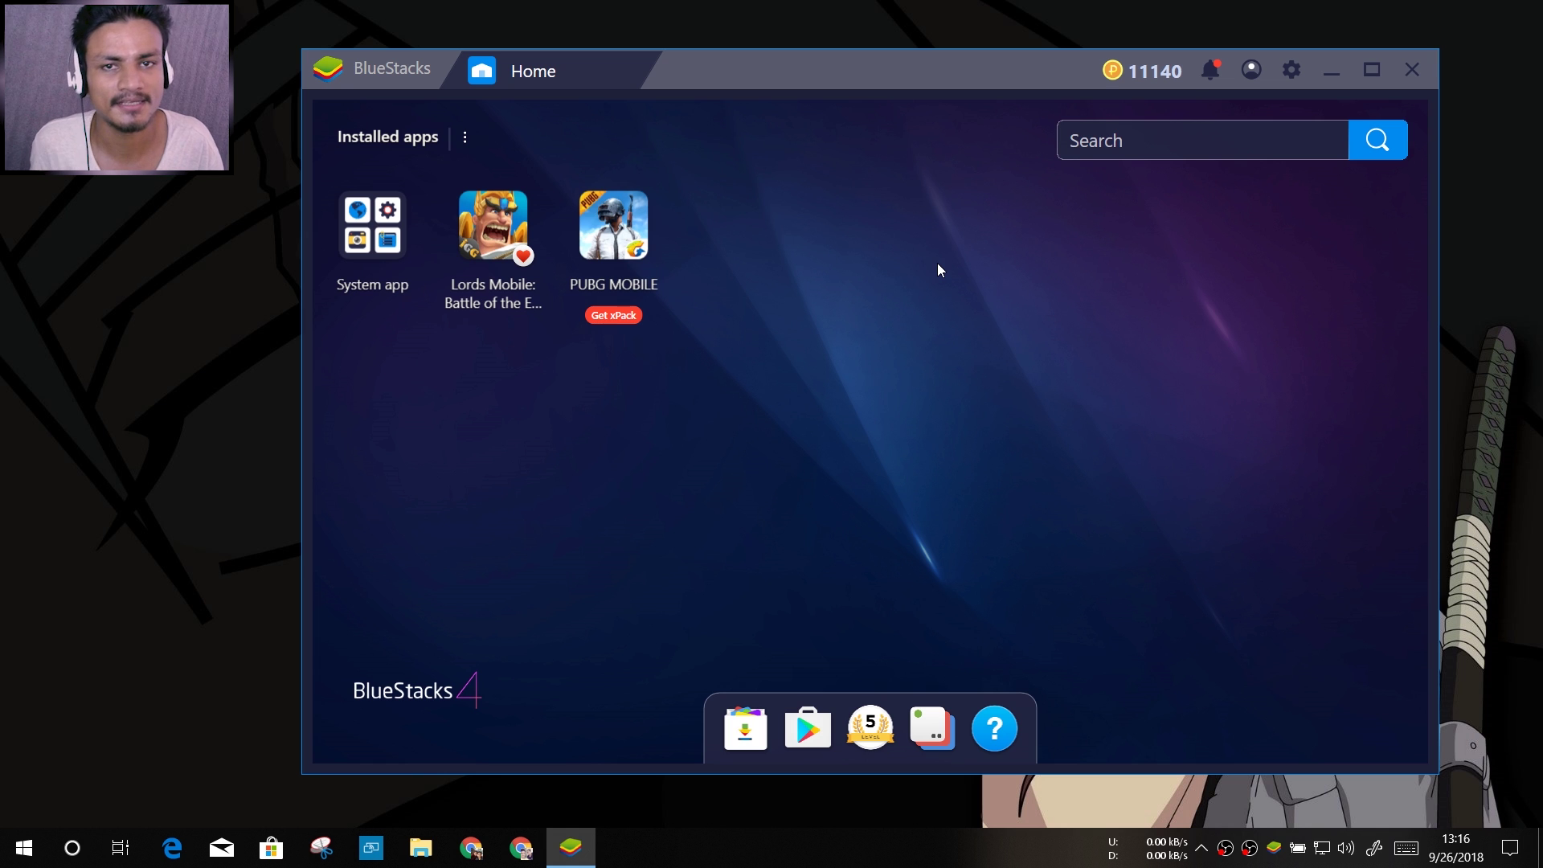